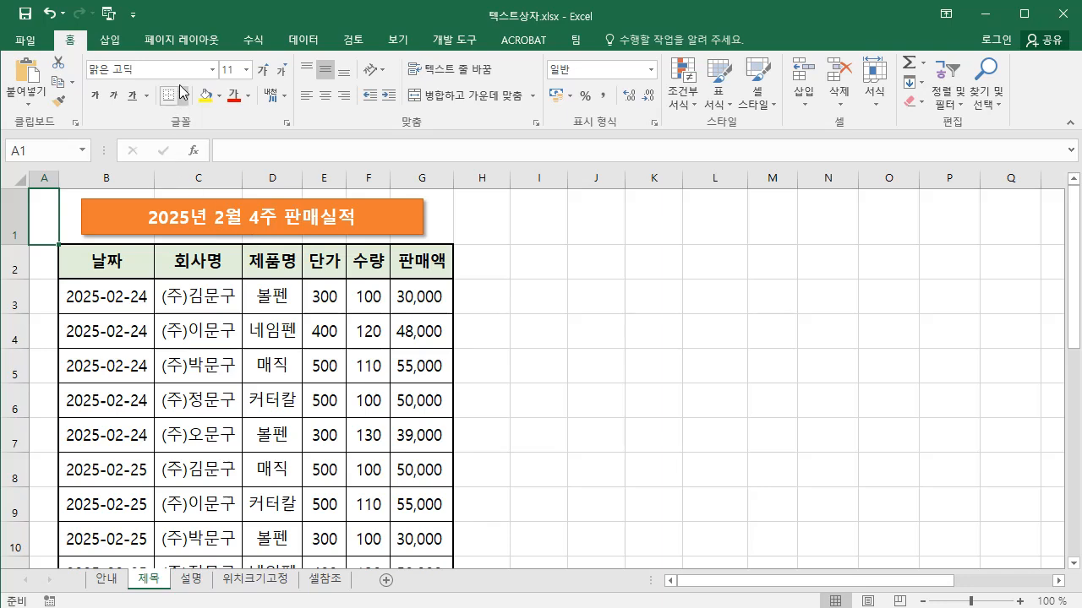
Insert a horizontal text box about 10.9 × 1.2 cm over cells I1:N1 and enter the title "2025년 2월 4주 판매실적"
left_click(113, 42)
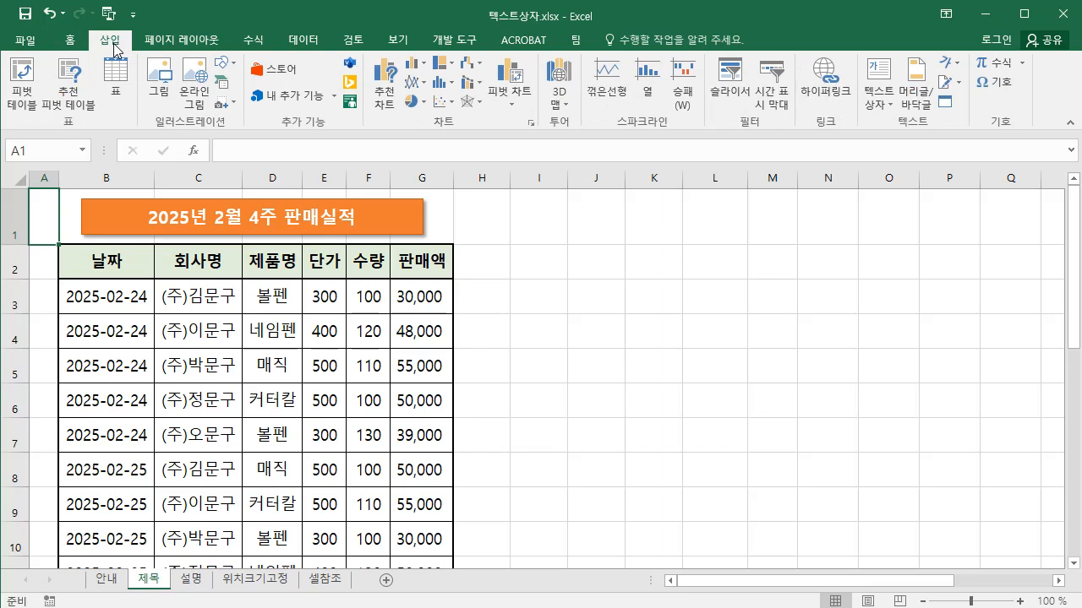
left_click(890, 106)
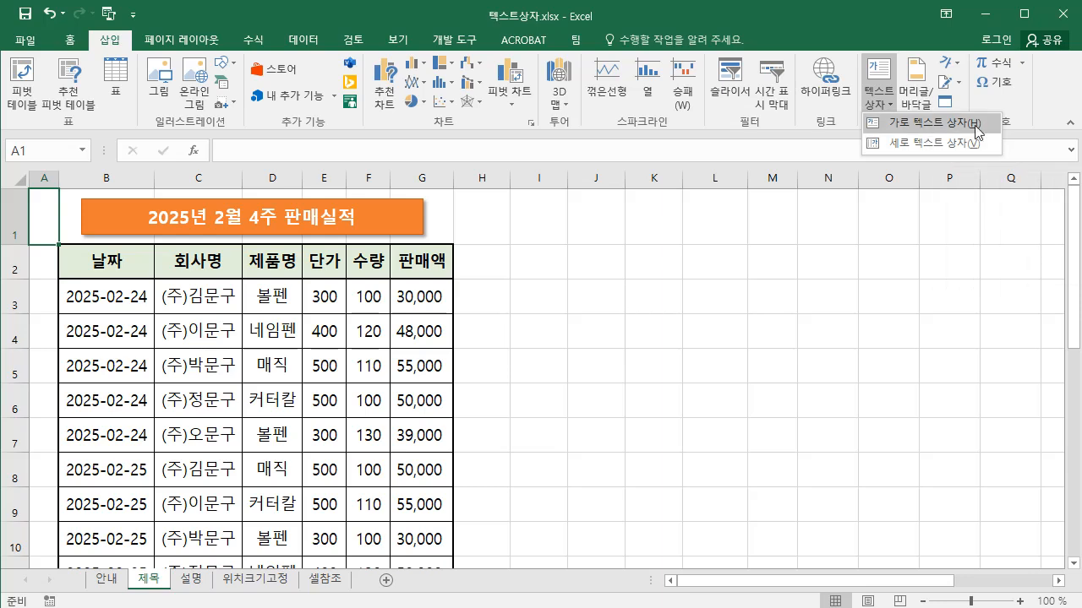
left_click(930, 124)
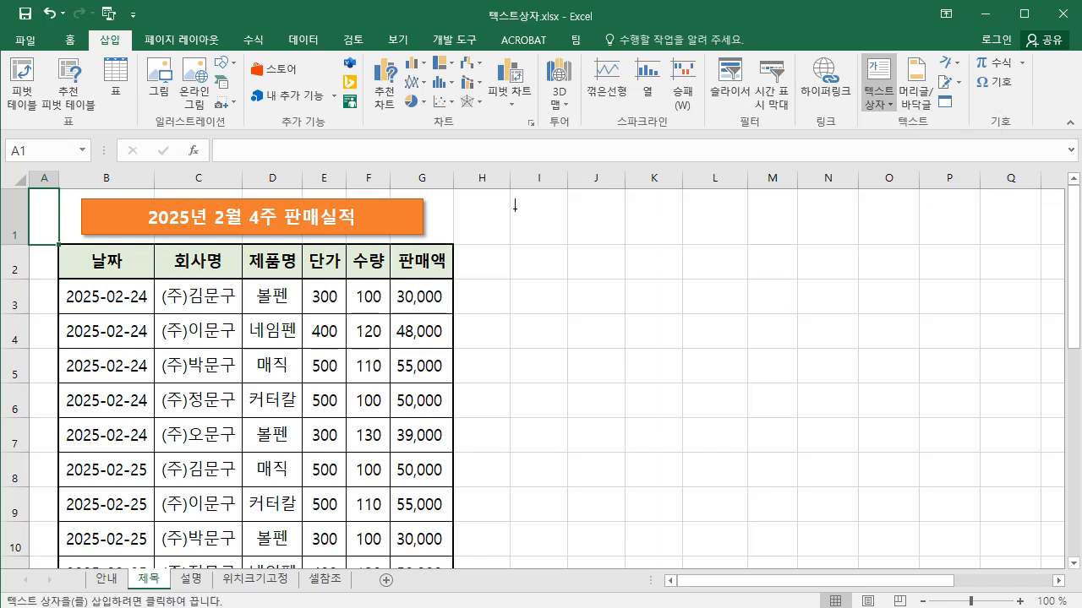
left_click_drag(515, 206, 863, 244)
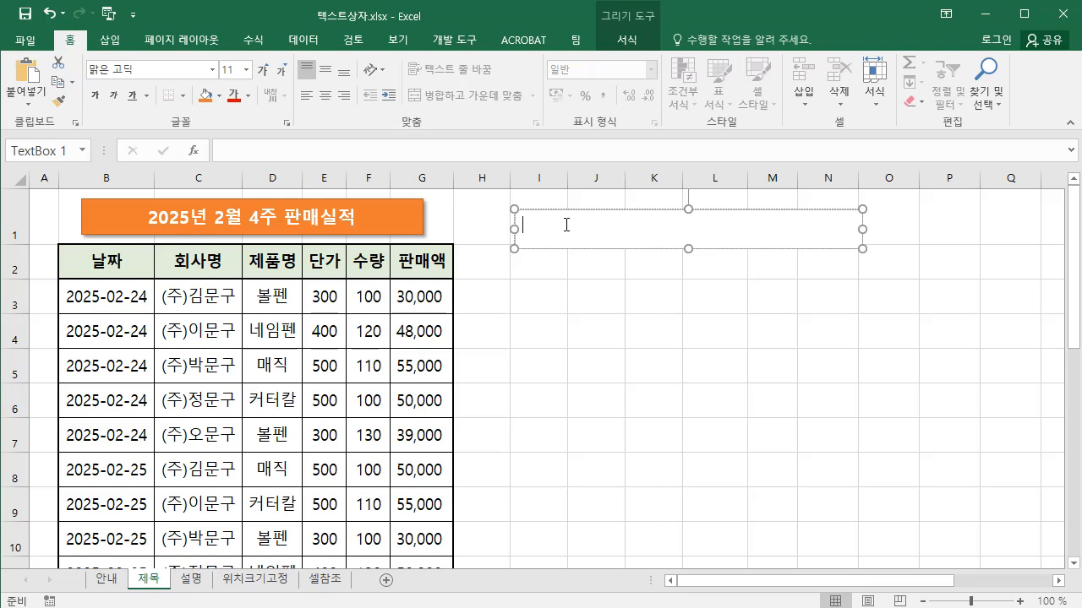
type("2025년 2월 4주 판매실적")
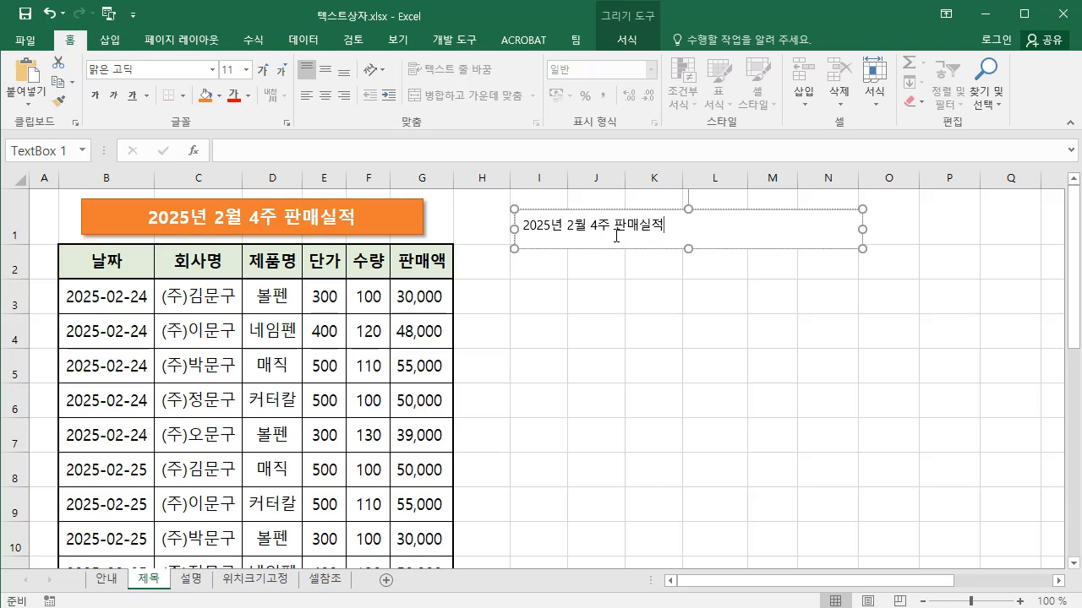
Set the new text box's title to font size 16 and make it bold
left_click_drag(524, 225, 668, 223)
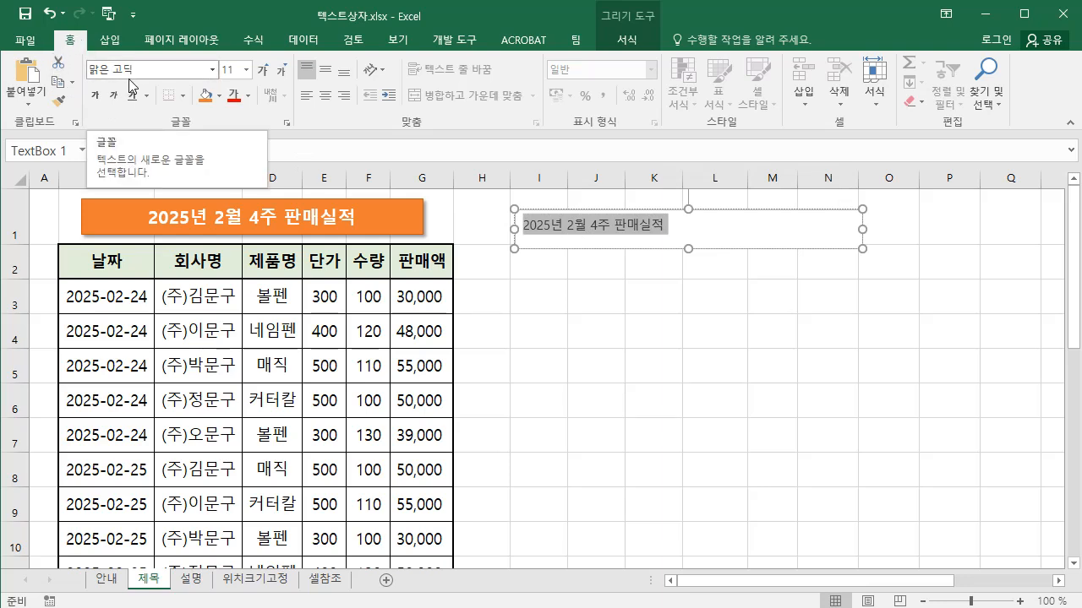
left_click(247, 70)
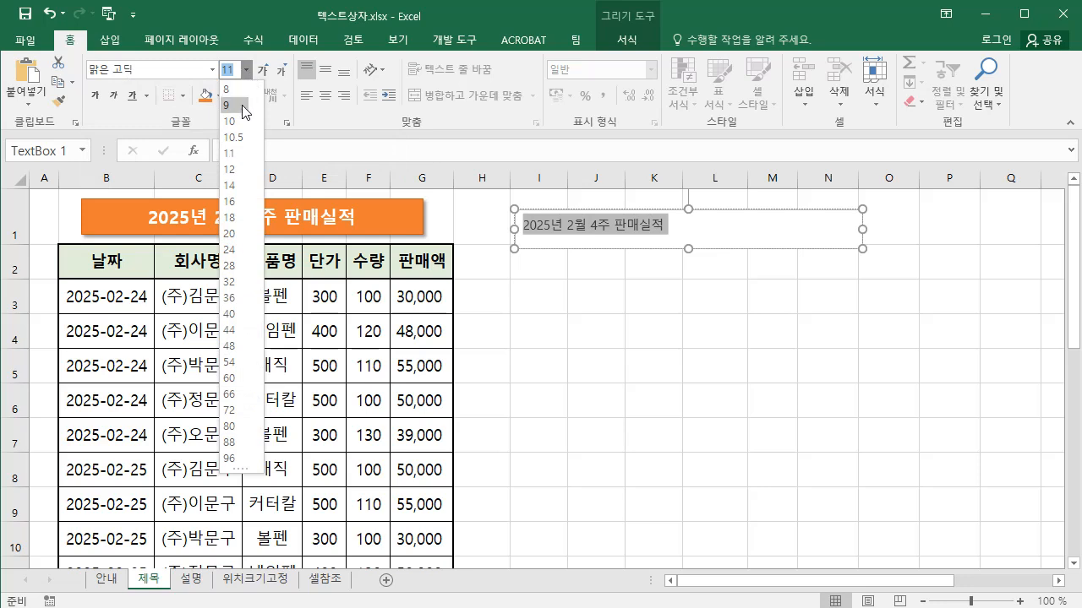
left_click(228, 201)
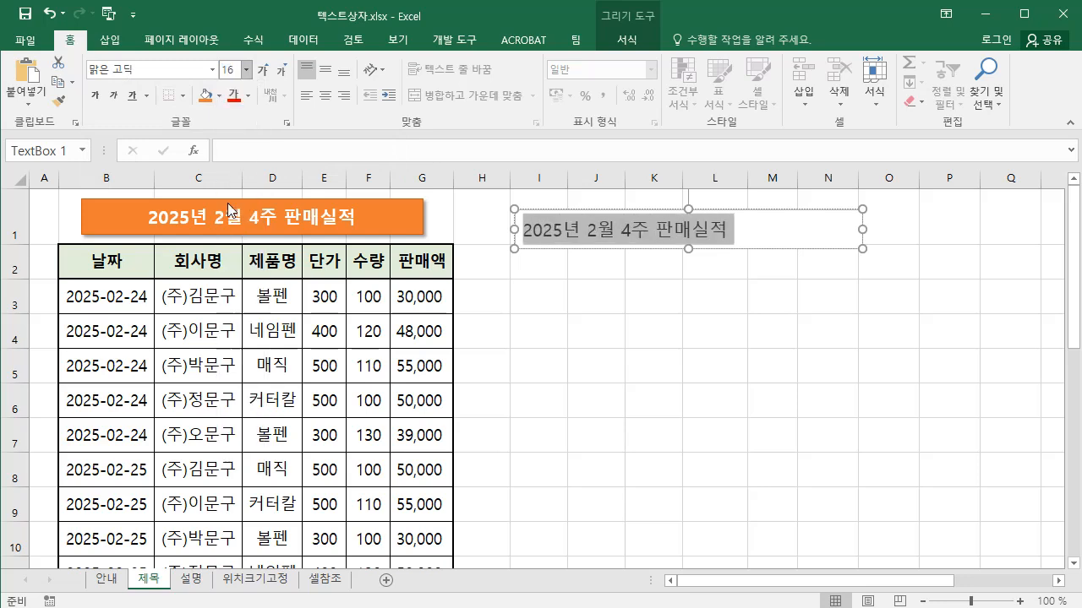
left_click(95, 97)
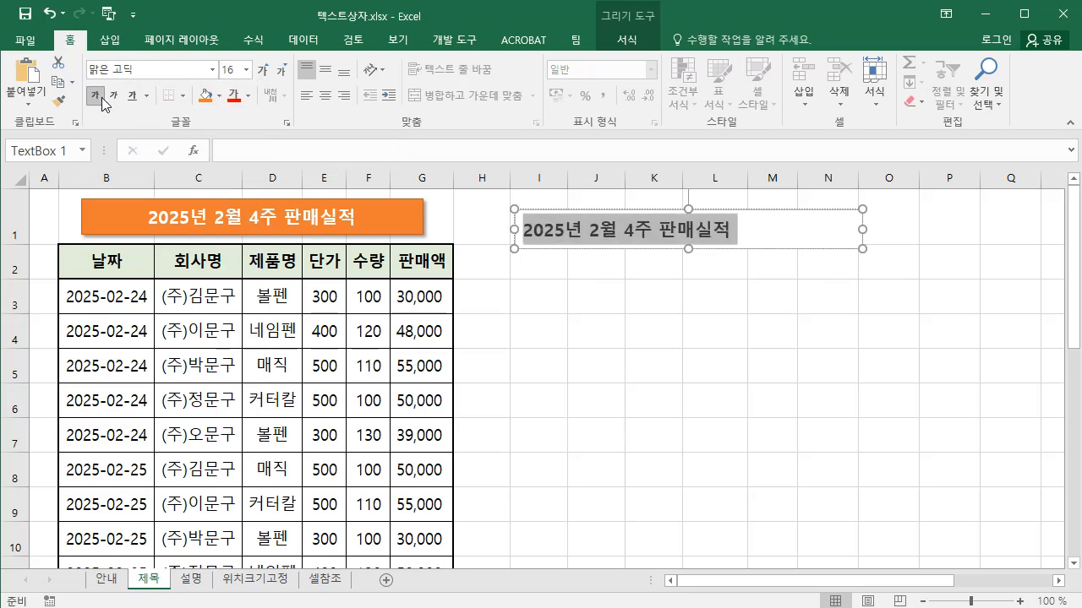
Center the title both vertically and horizontally within the new text box
left_click(330, 76)
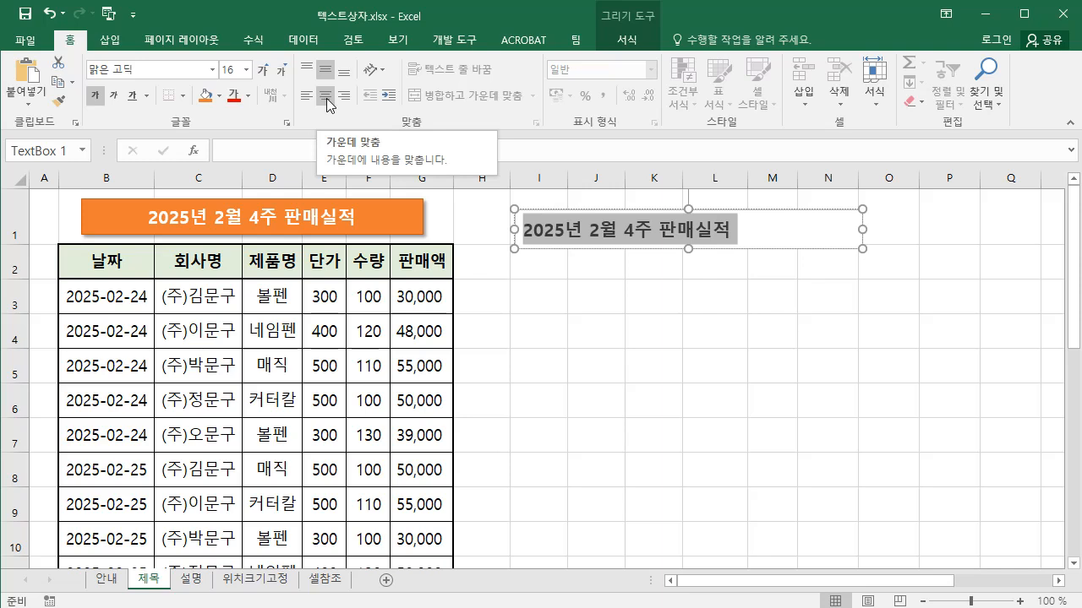
left_click(327, 97)
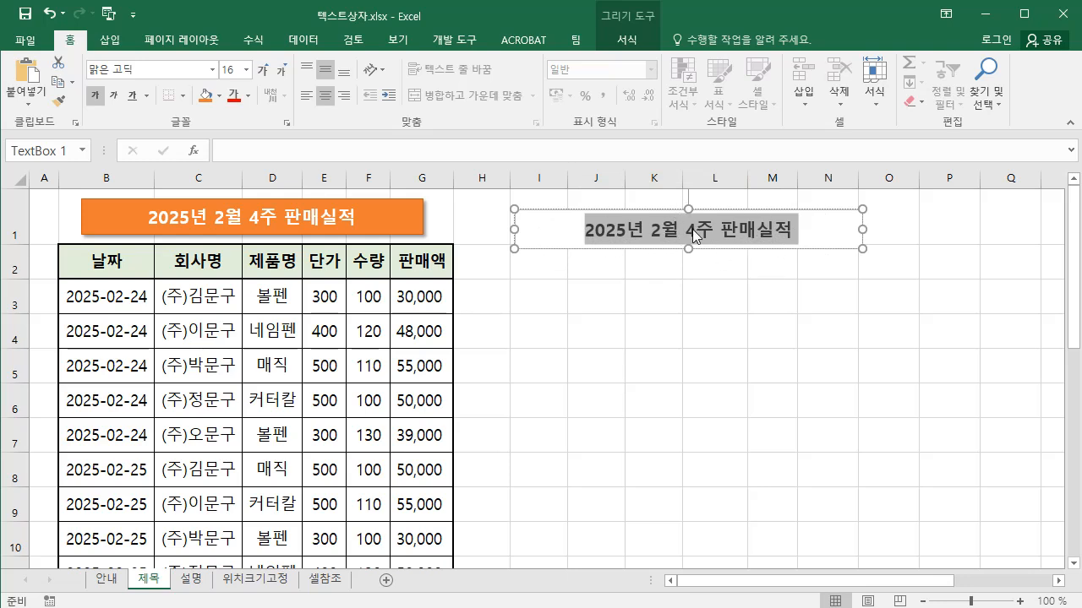
left_click(894, 226)
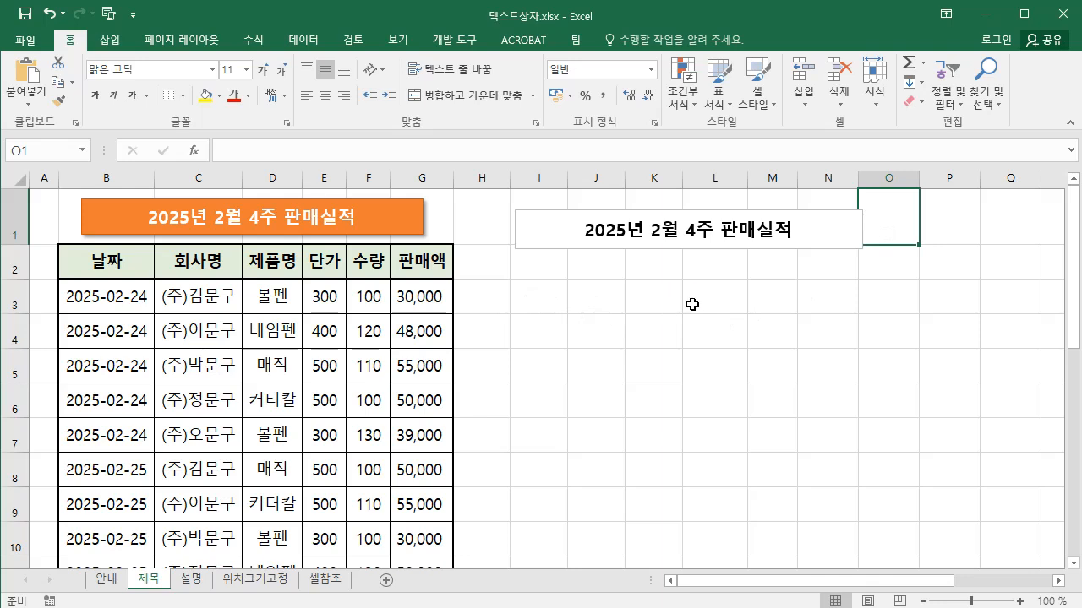
Draw a second horizontal text box over cells I3:N3 and delete it
left_click(115, 44)
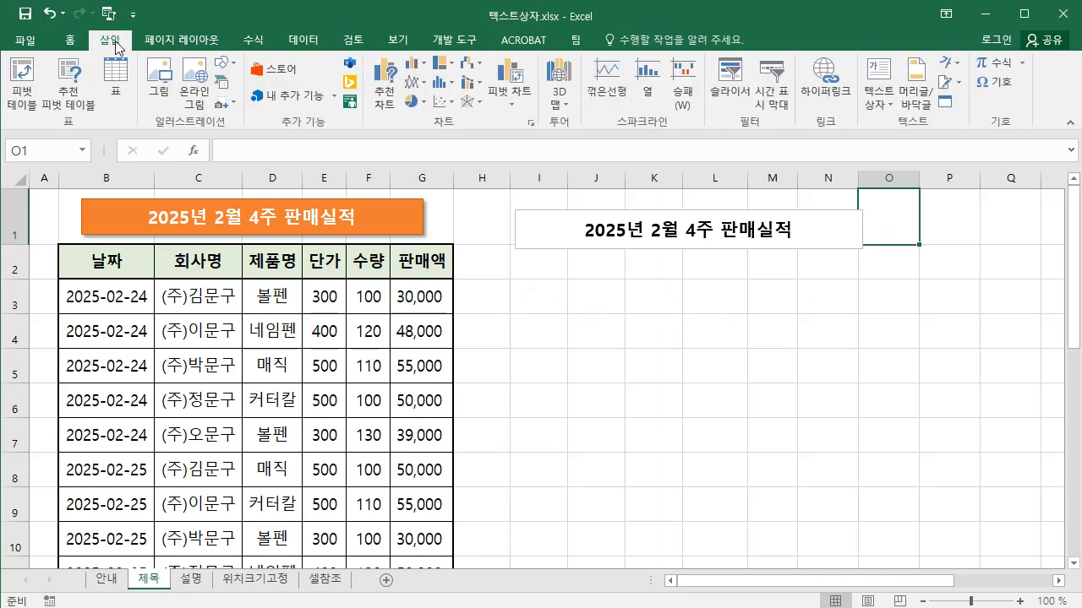
left_click(890, 103)
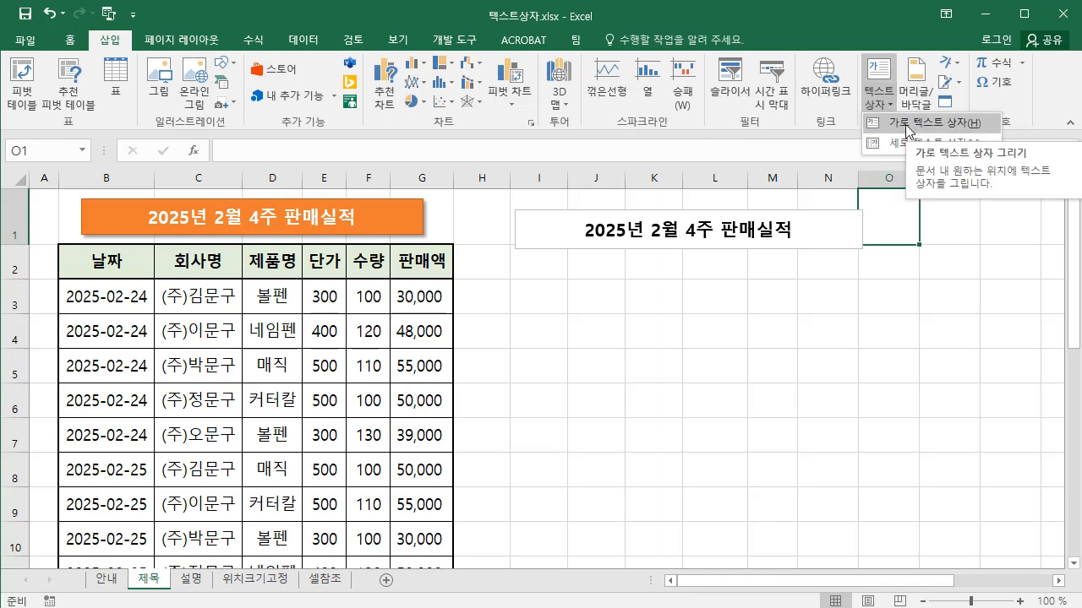
left_click(905, 125)
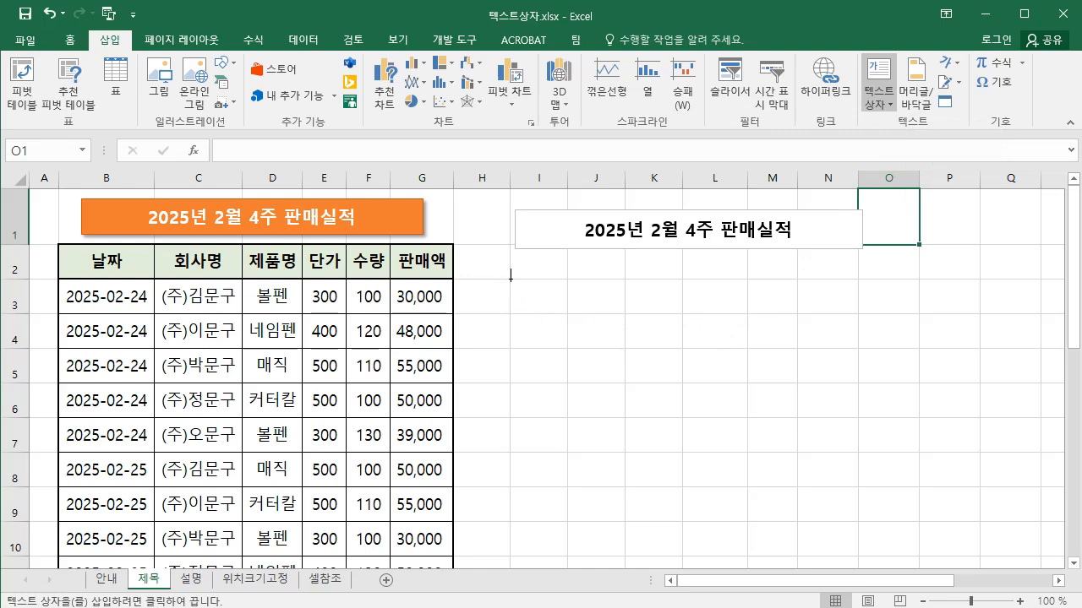
left_click_drag(510, 275, 851, 314)
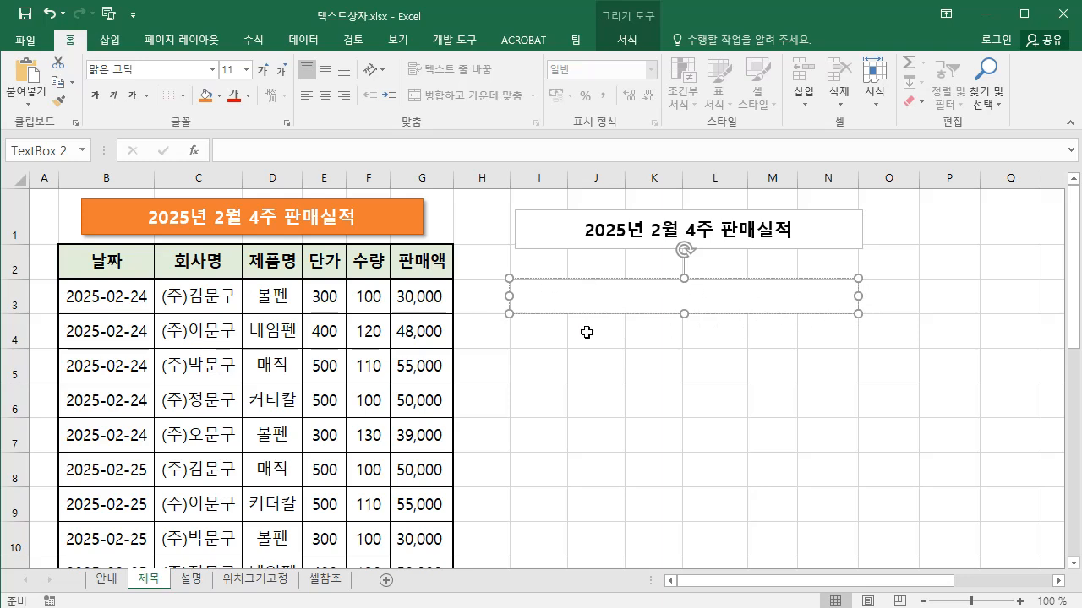
left_click(646, 279)
key("Delete")
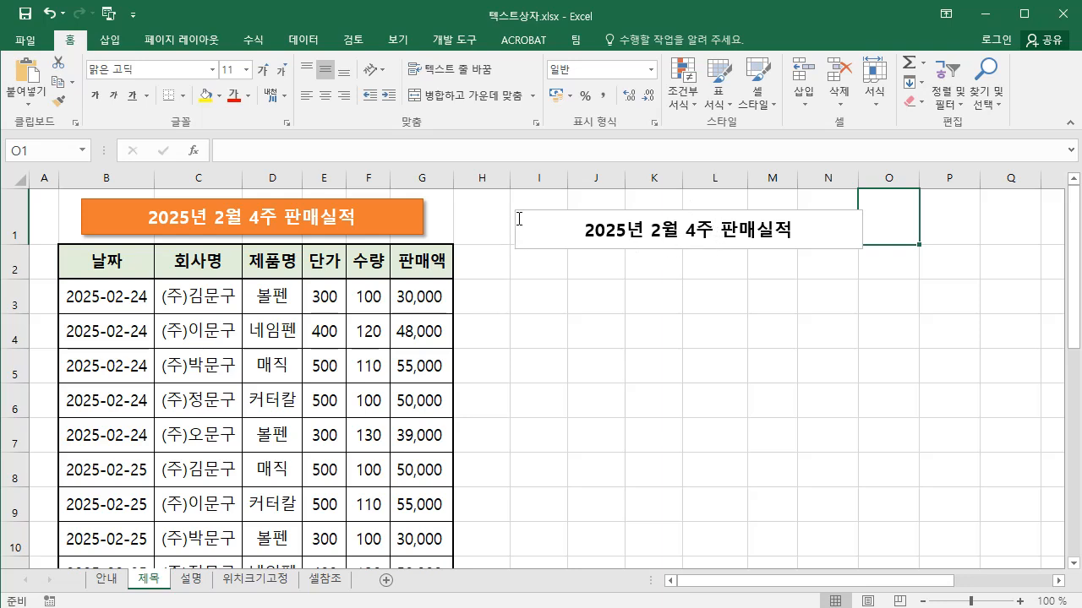
Apply the orange intense-effect theme style to the new title text box above columns I to N
left_click(678, 249)
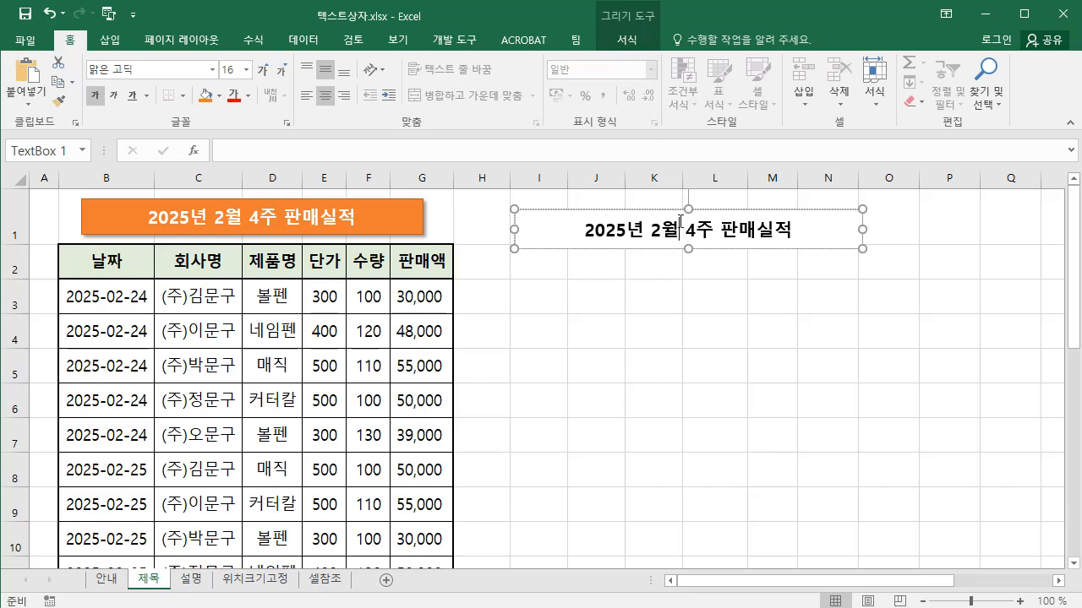
left_click(629, 48)
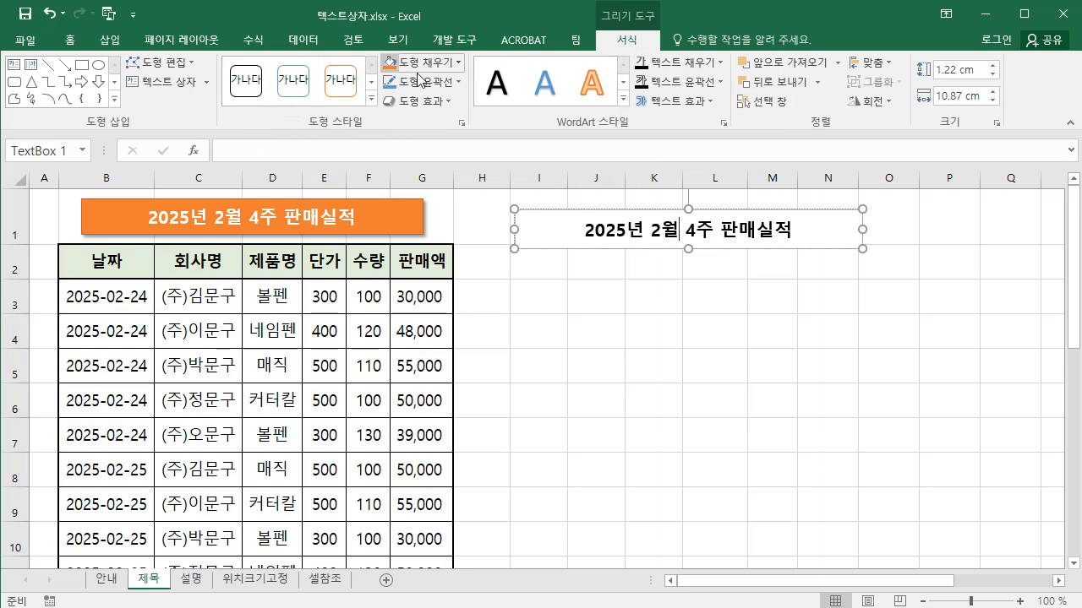
left_click(372, 101)
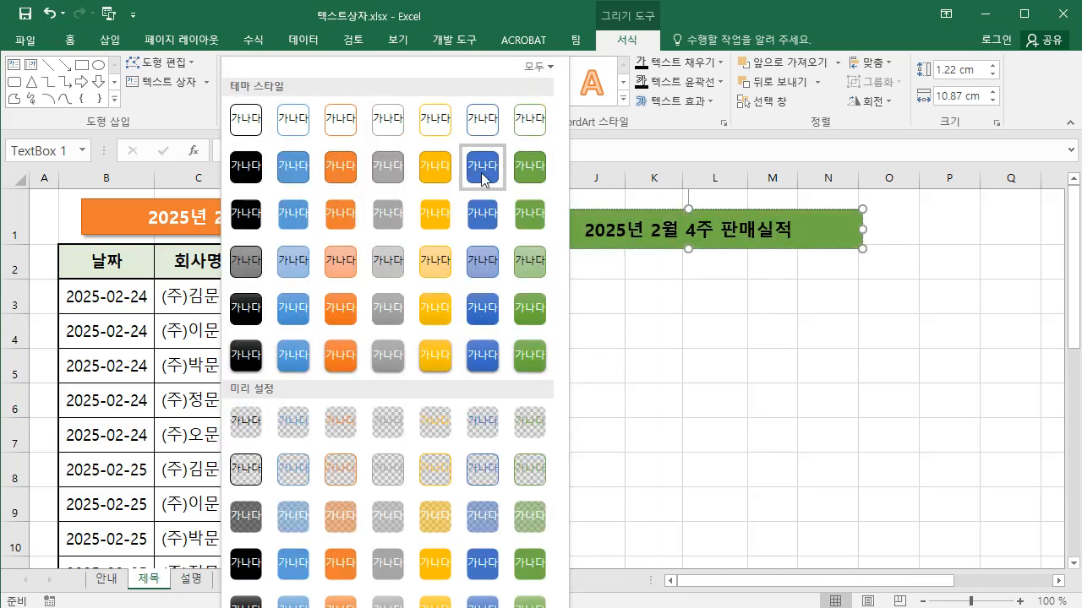
left_click(338, 362)
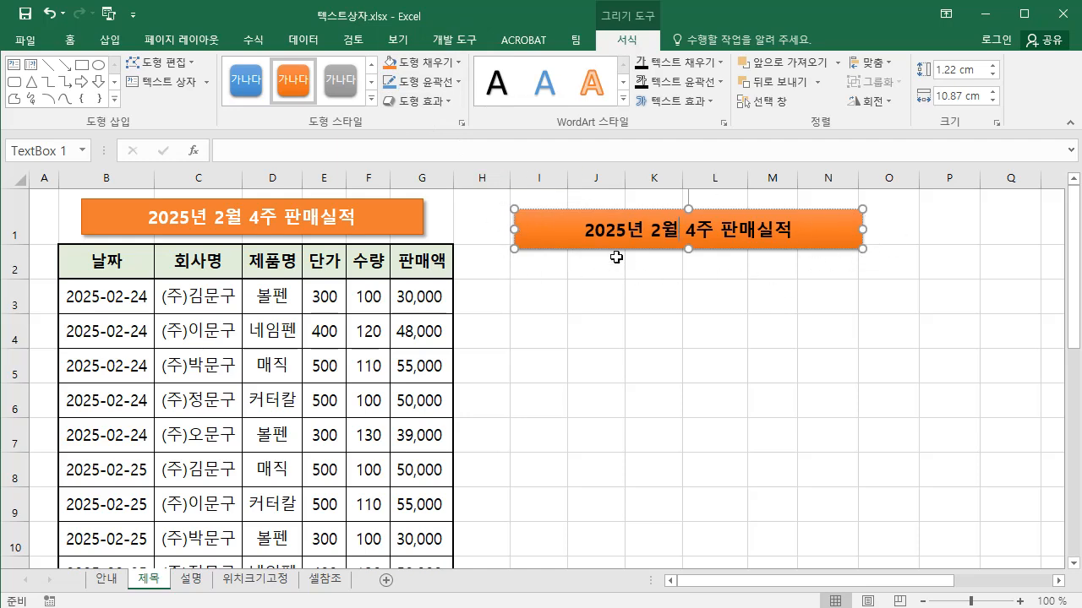
Fill the new title text box with the picture 벽지1.jpg from the PIC folder
left_click(459, 63)
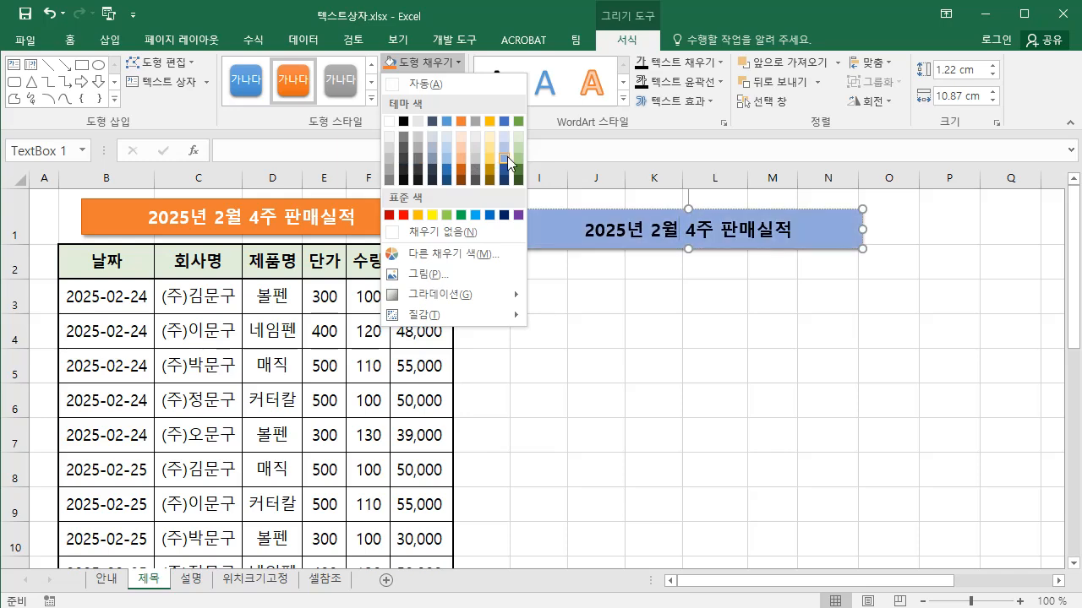
left_click(430, 279)
left_click(614, 237)
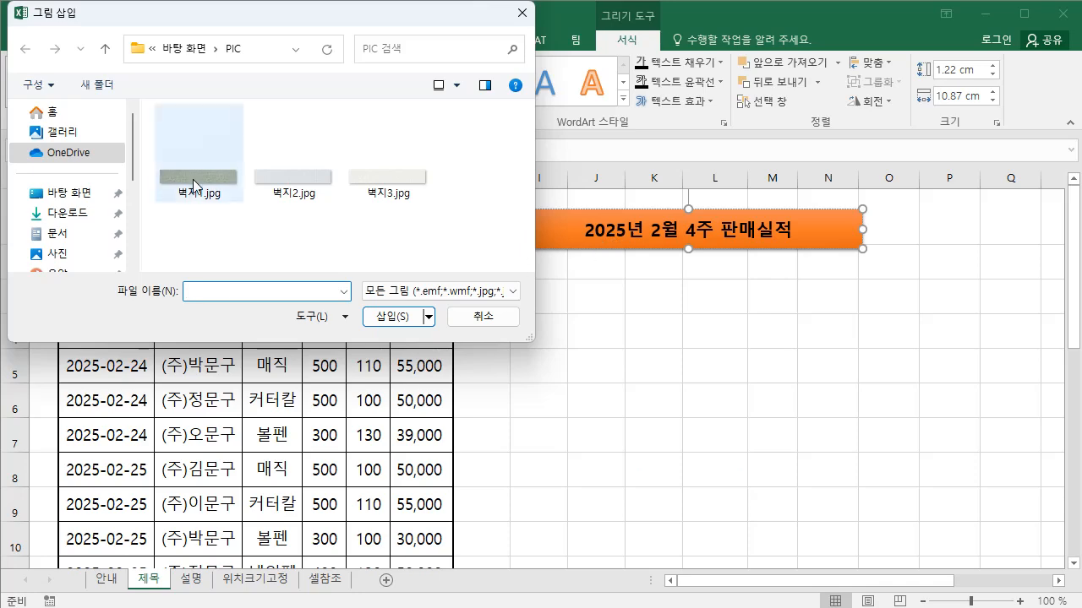
left_click(193, 182)
left_click(397, 317)
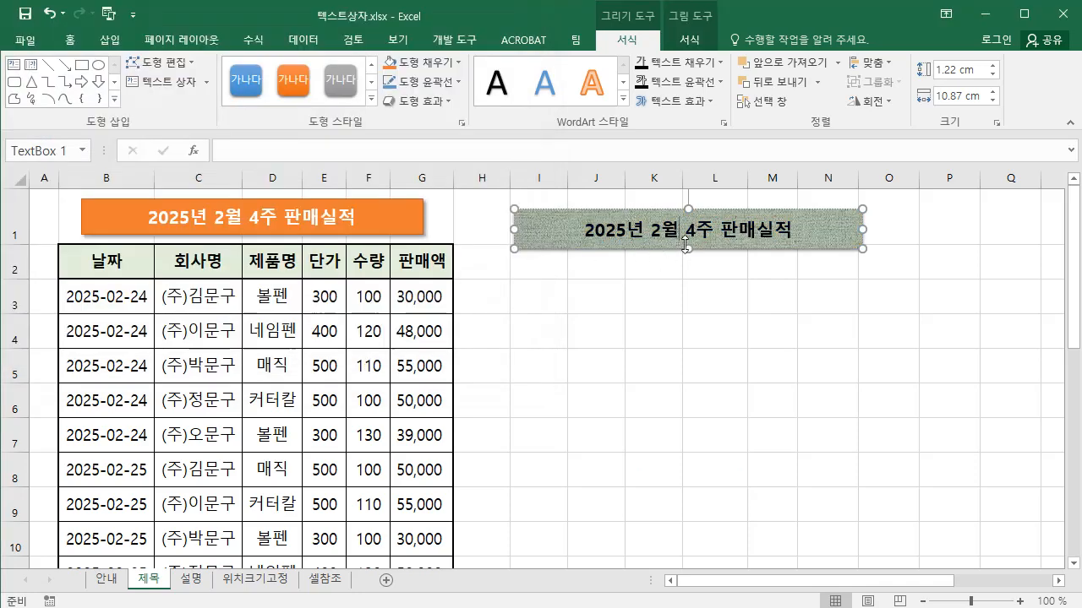
Fill the new title text box with a light blue vertical gradient that is palest at its upper edge
left_click(423, 62)
mouse_move(440, 294)
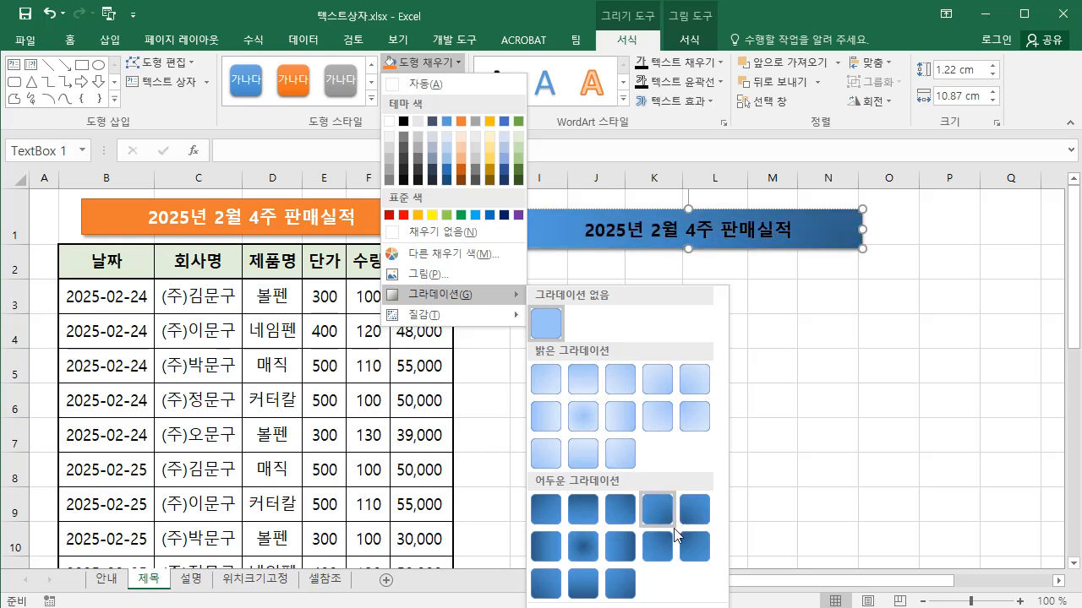
mouse_move(422, 314)
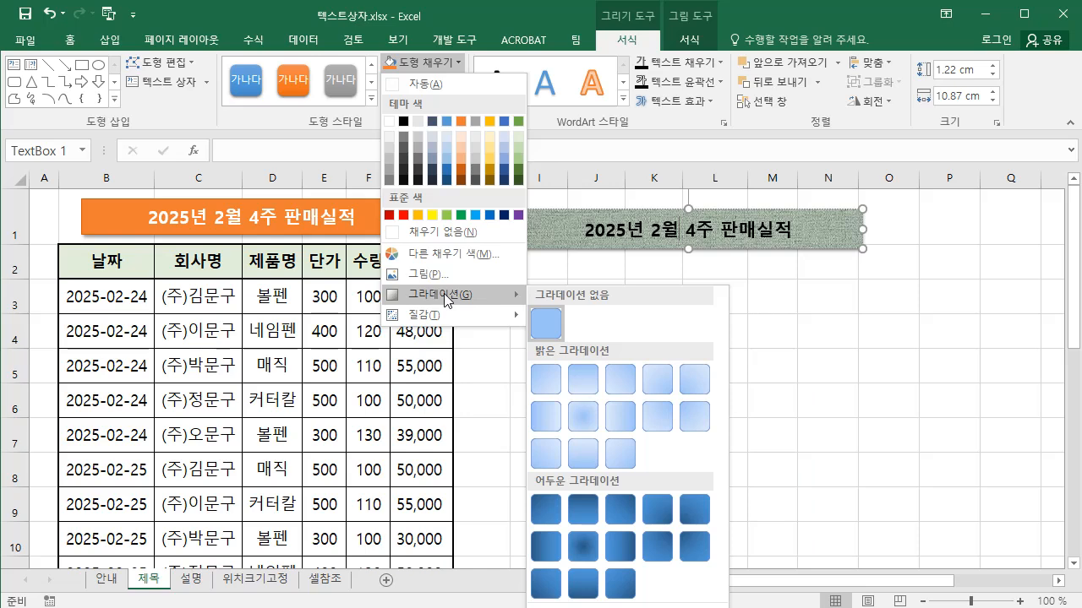
left_click(587, 458)
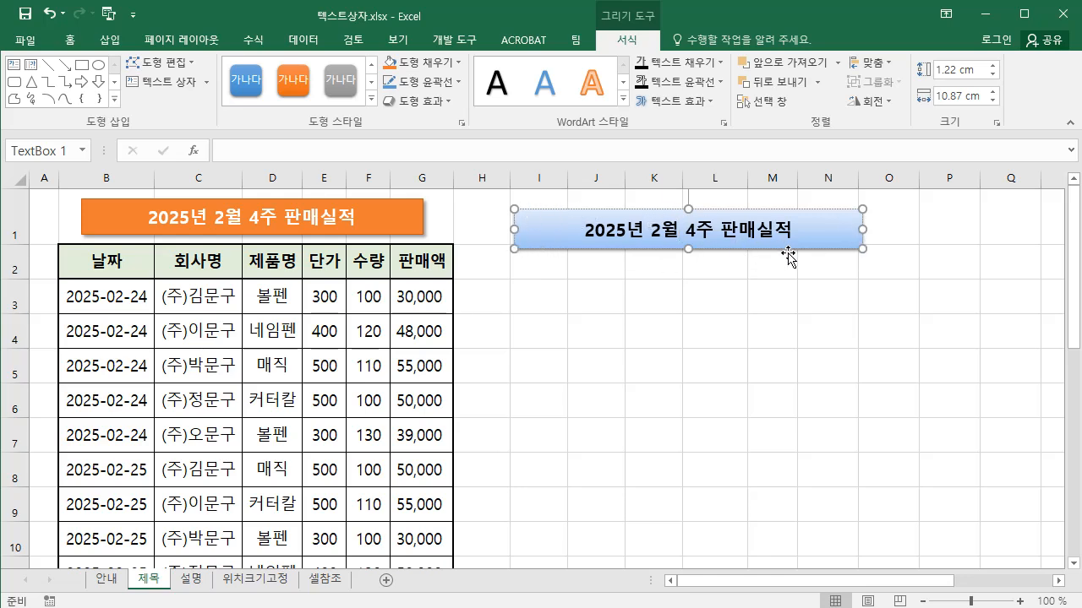
Give the new title text box a darker blue theme outline with a weight of ¼pt
left_click(458, 82)
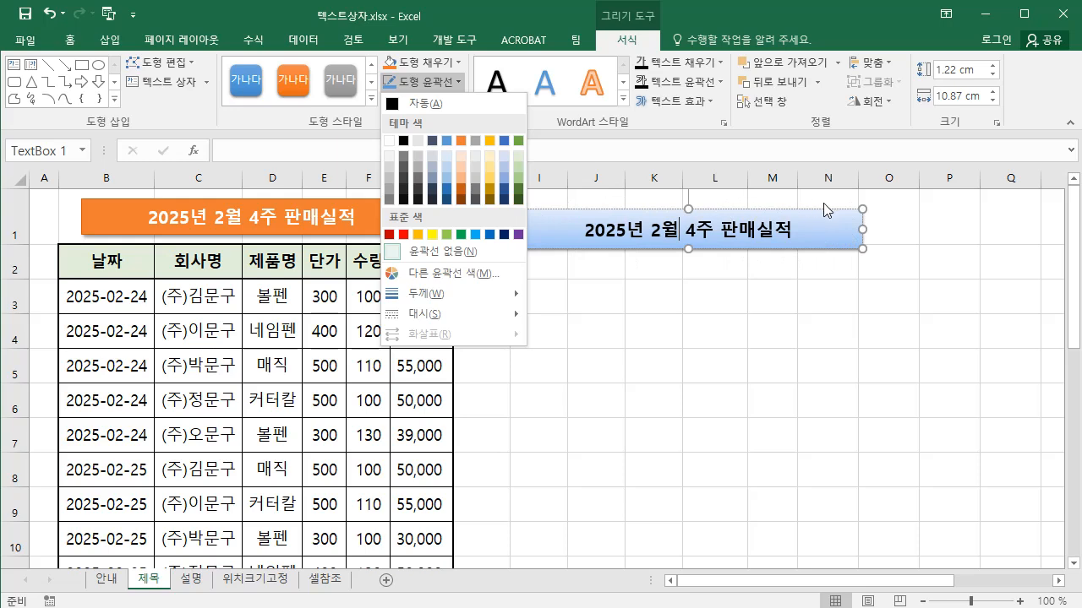
left_click(447, 194)
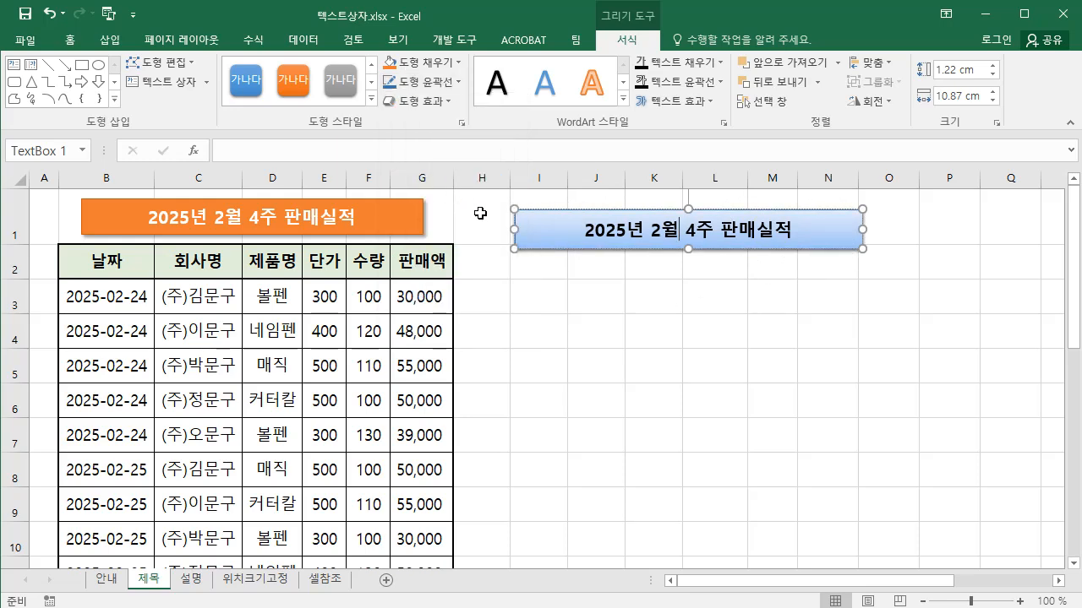
left_click(458, 82)
mouse_move(438, 298)
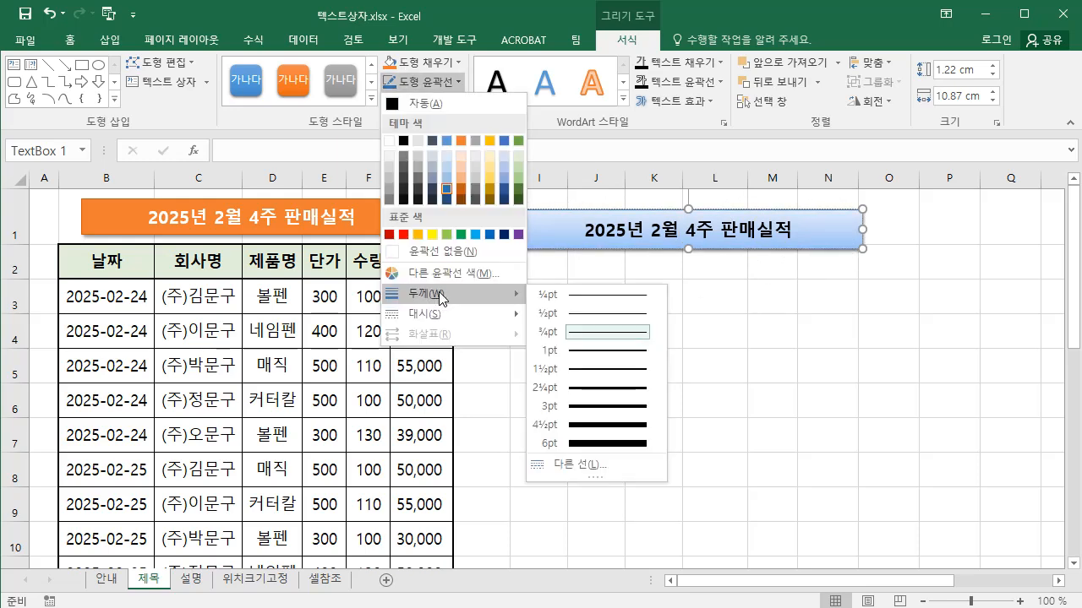
left_click(612, 298)
Set the dash style of the new title text box's outline to a solid line
left_click(458, 82)
mouse_move(459, 313)
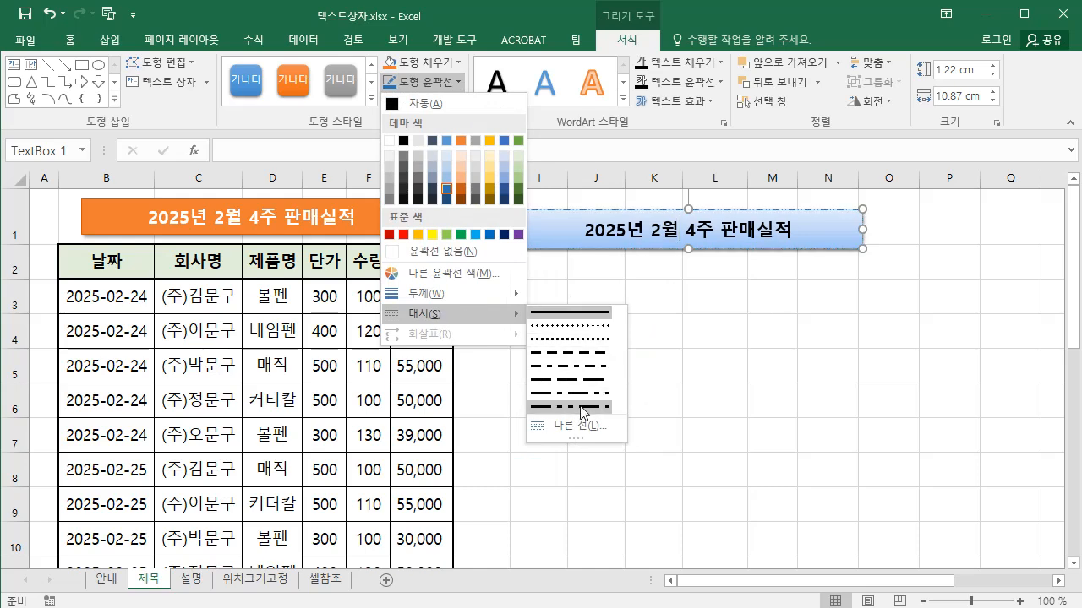
left_click(571, 313)
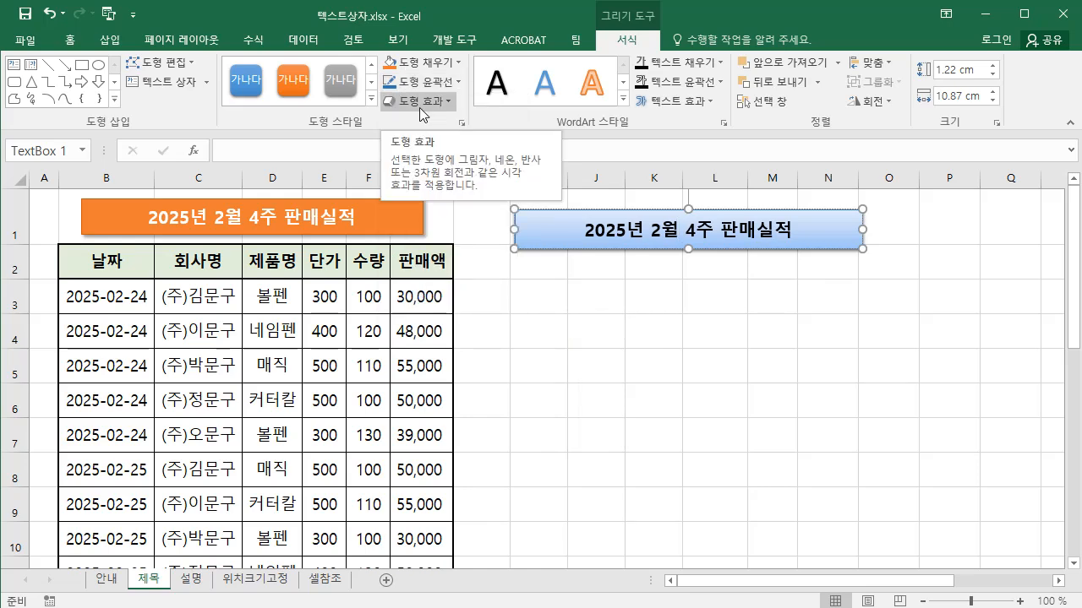
Add an outer shadow offset to the lower right to the new title text box
left_click(448, 101)
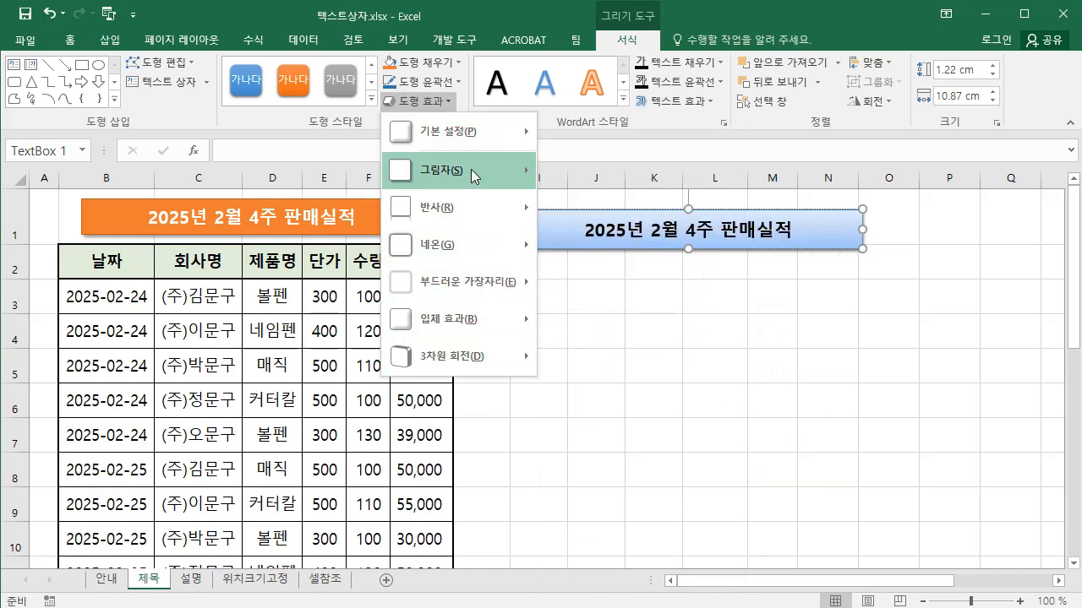
mouse_move(479, 173)
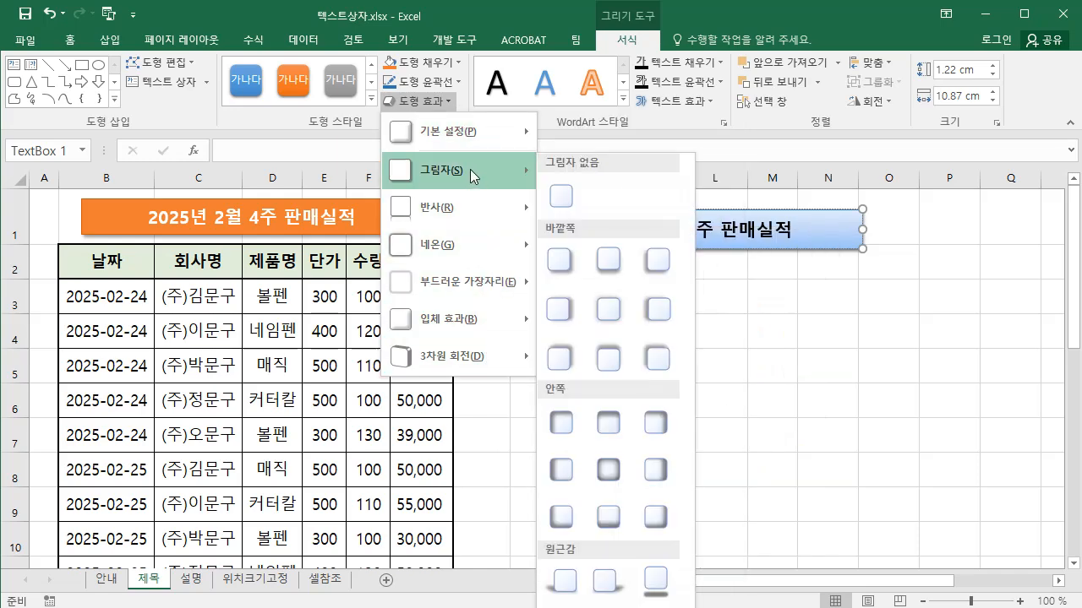
left_click(566, 263)
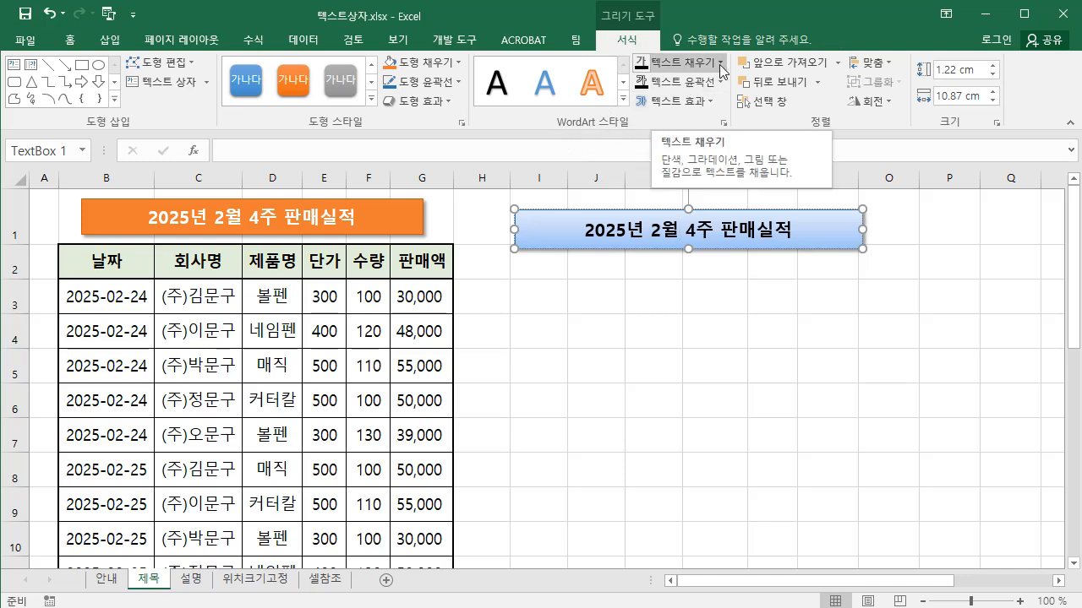
left_click(722, 63)
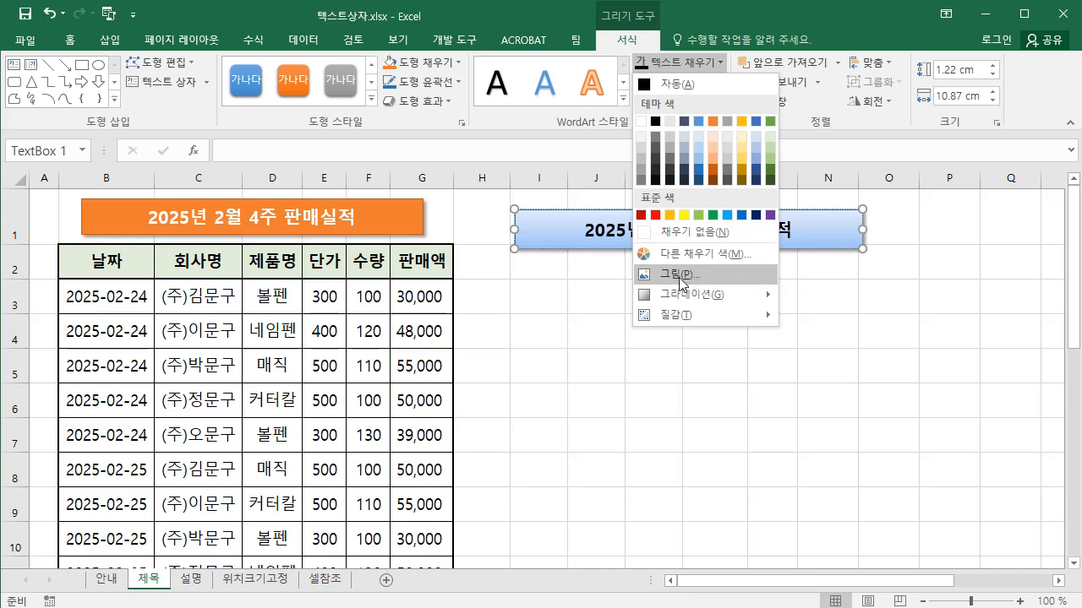
mouse_move(689, 300)
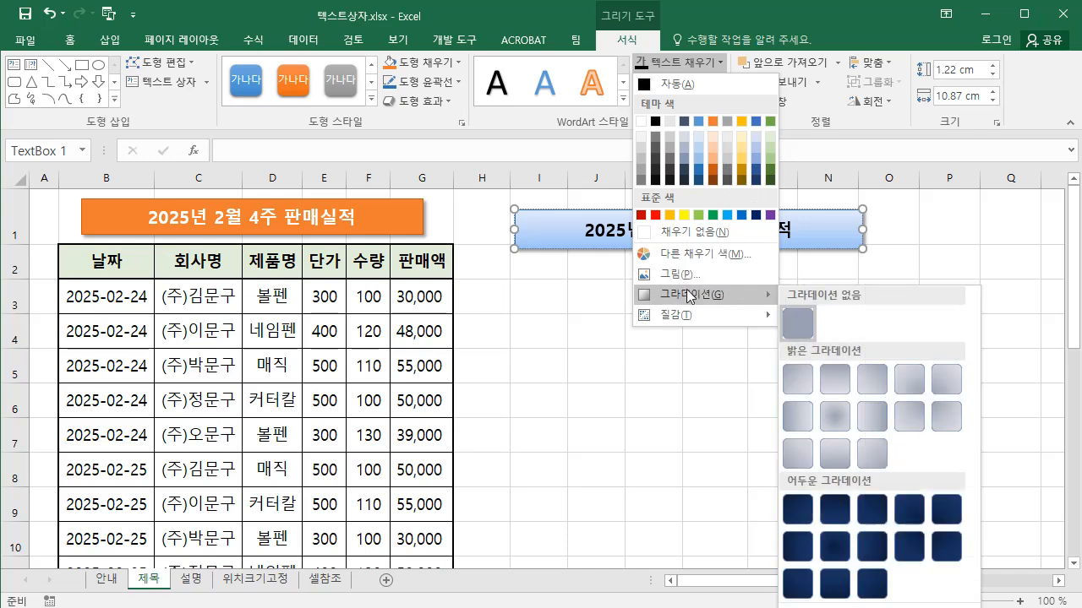
mouse_move(668, 315)
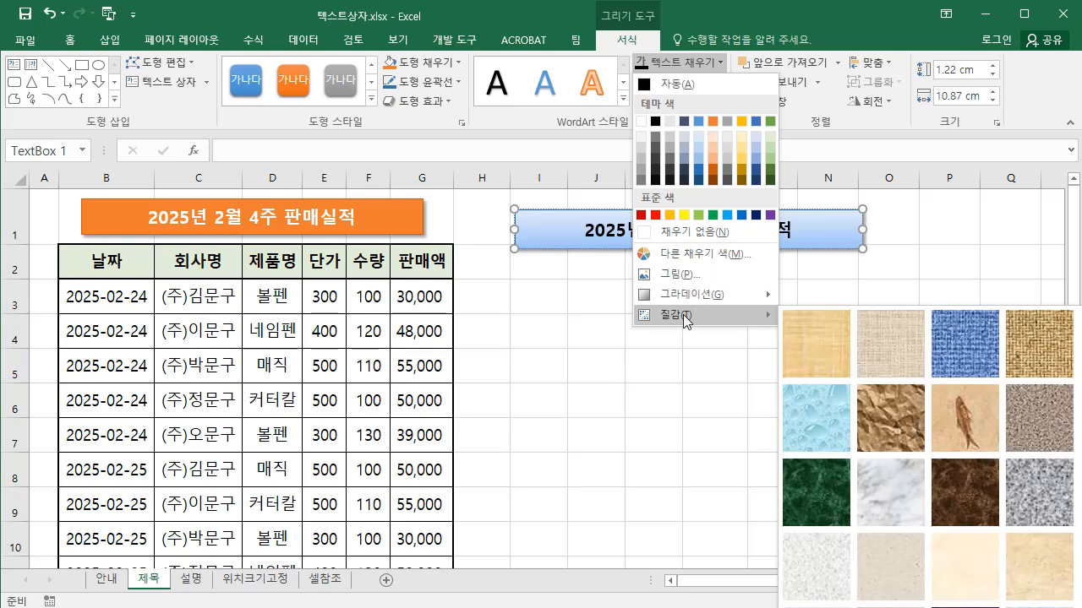
left_click(621, 280)
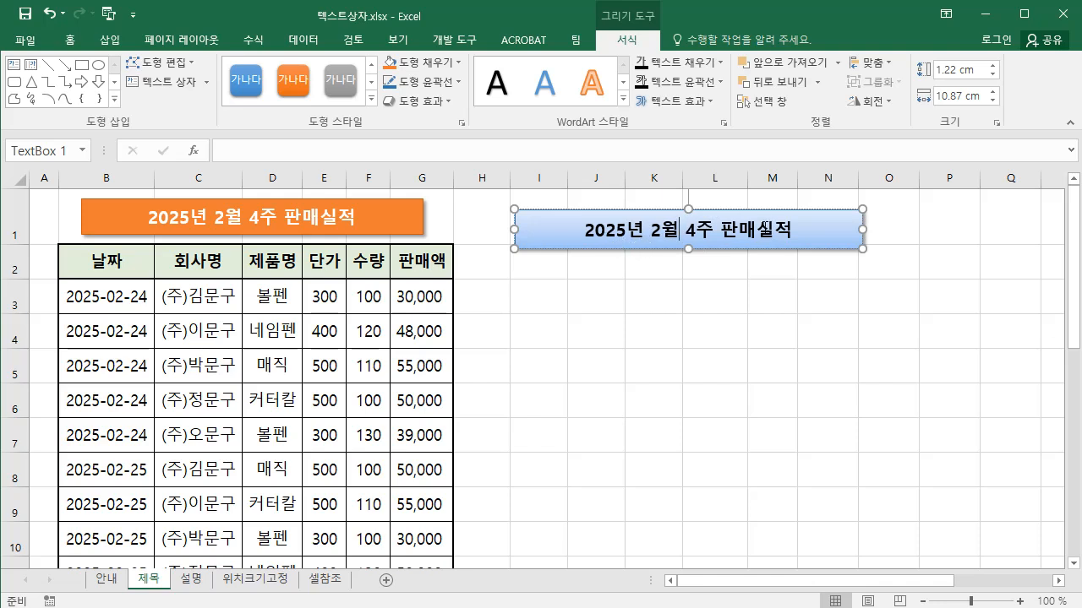
left_click(73, 40)
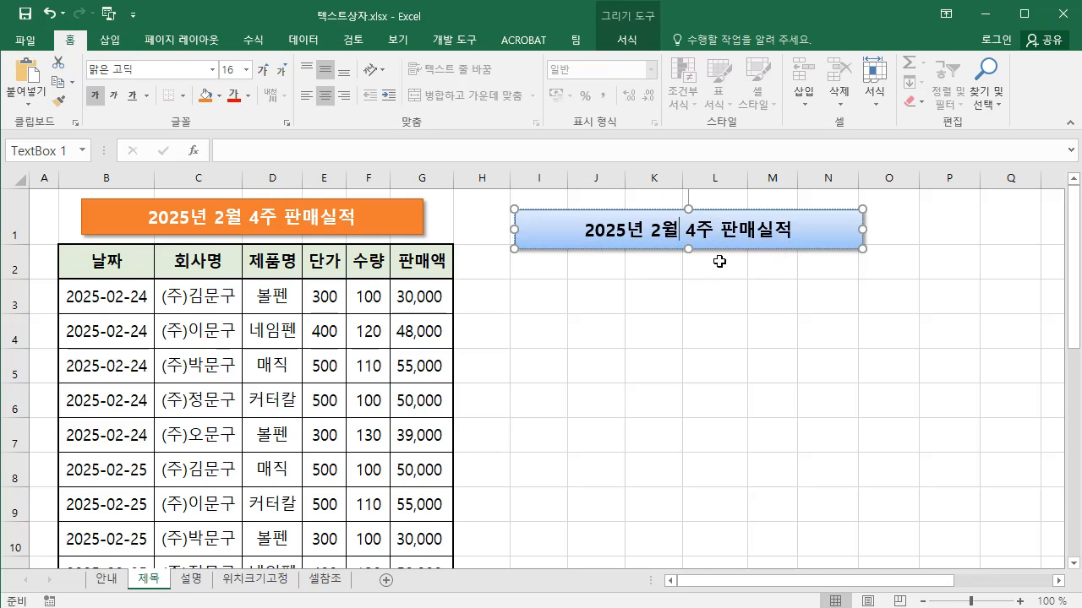
left_click_drag(715, 254, 758, 234)
On the 위치크기고정 sheet, widen and narrow columns A and B to test how the text boxes move and resize
key("ctrl+Page_Down")
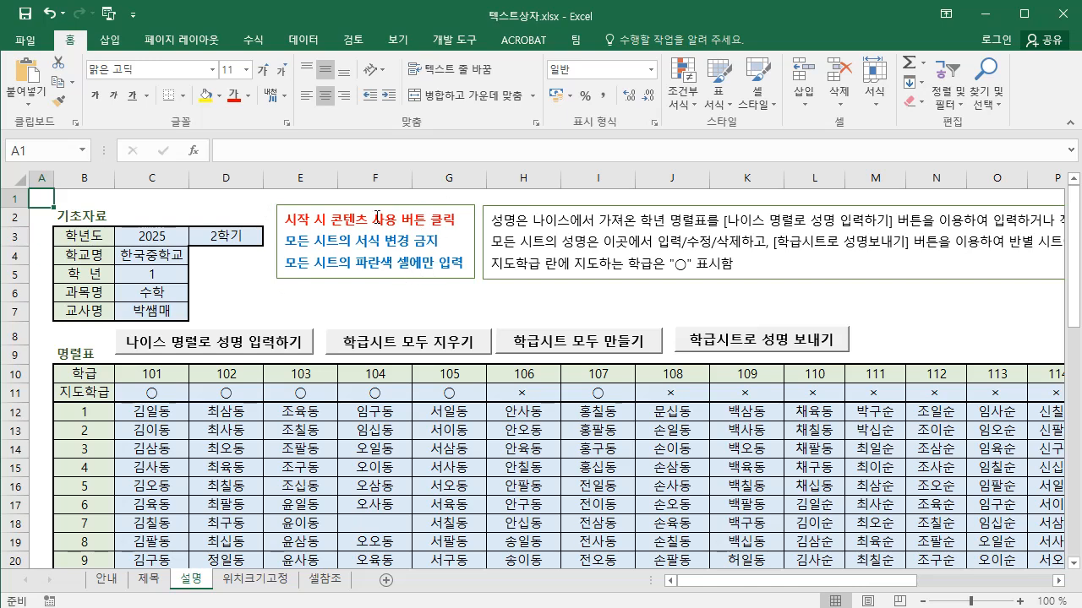
left_click(420, 266)
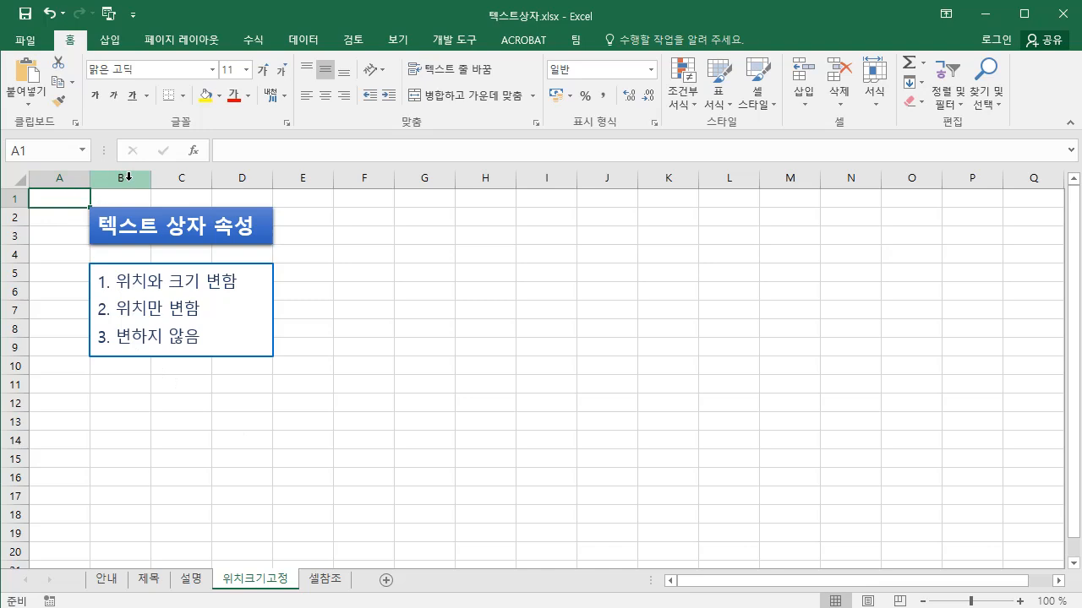
left_click_drag(89, 181, 119, 183)
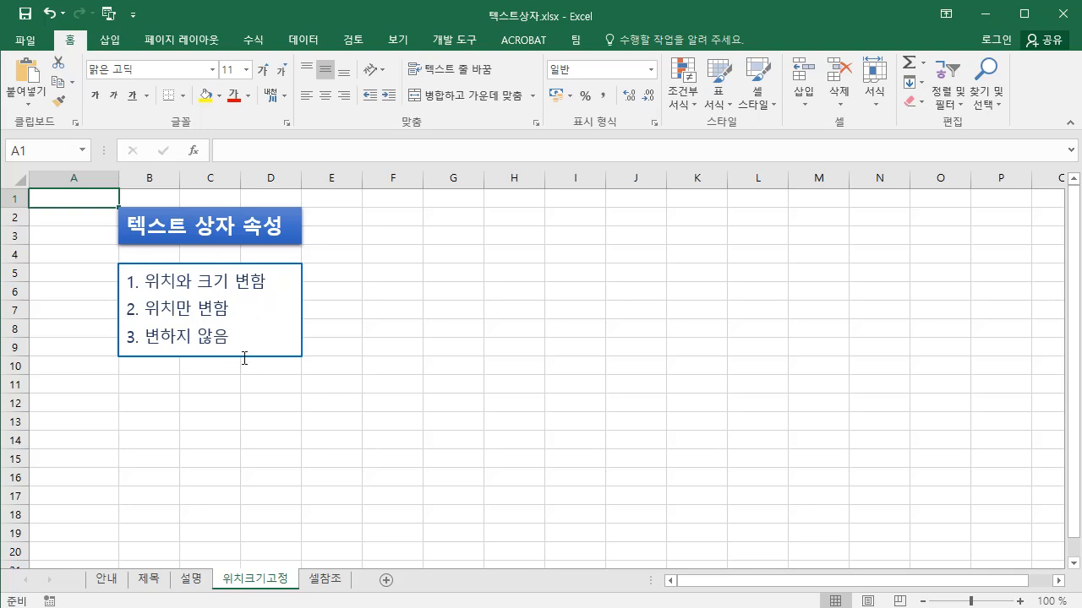
left_click_drag(118, 180, 99, 181)
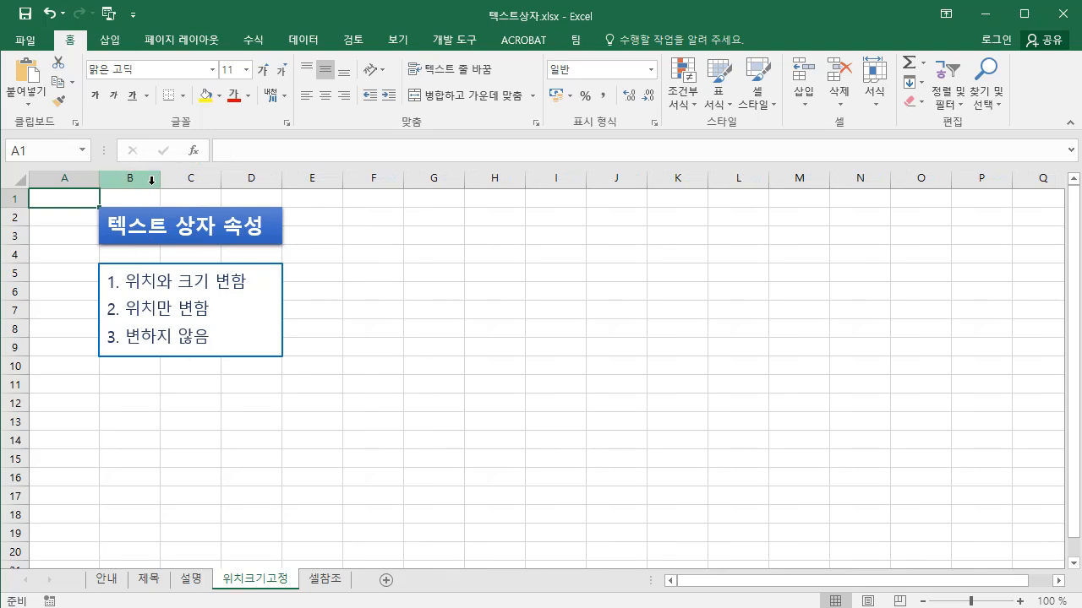
left_click_drag(160, 181, 196, 185)
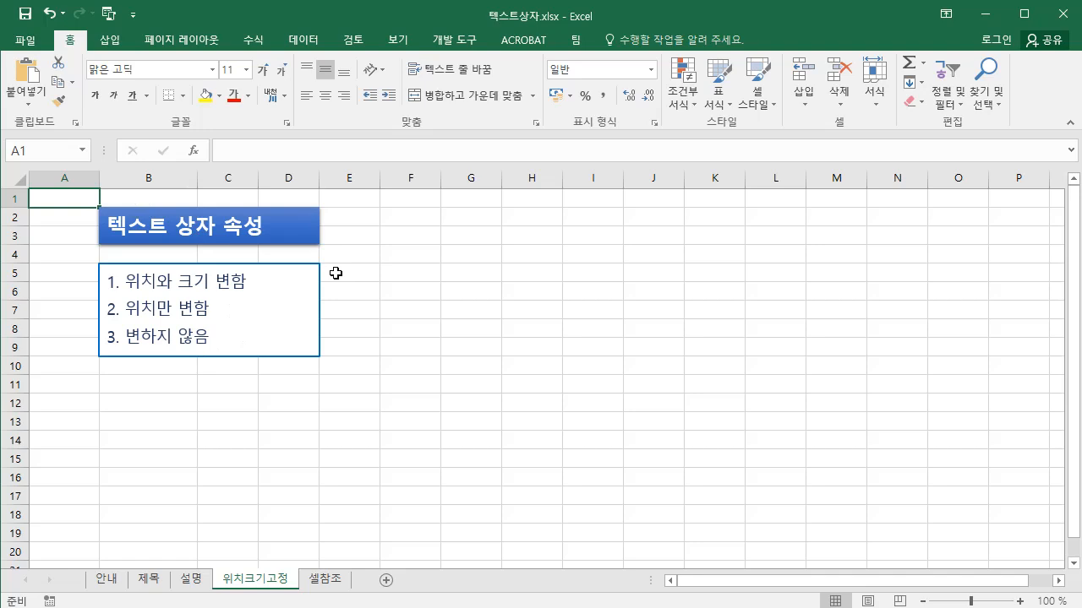
left_click_drag(198, 178, 166, 179)
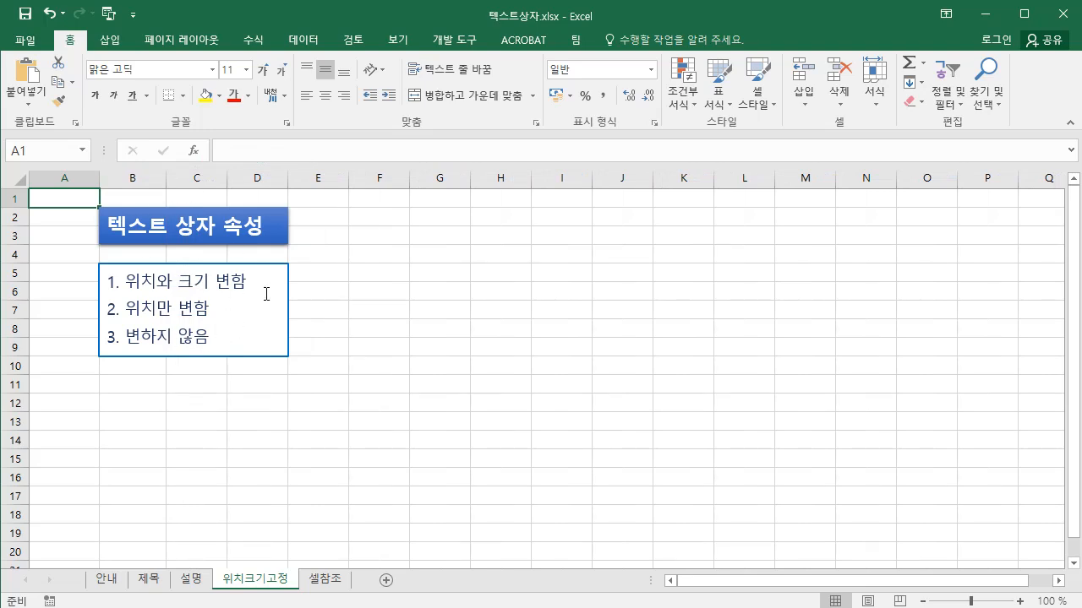
Set the 텍스트 상자 속성 title box's object positioning property to 위치만 변함
left_click(245, 208)
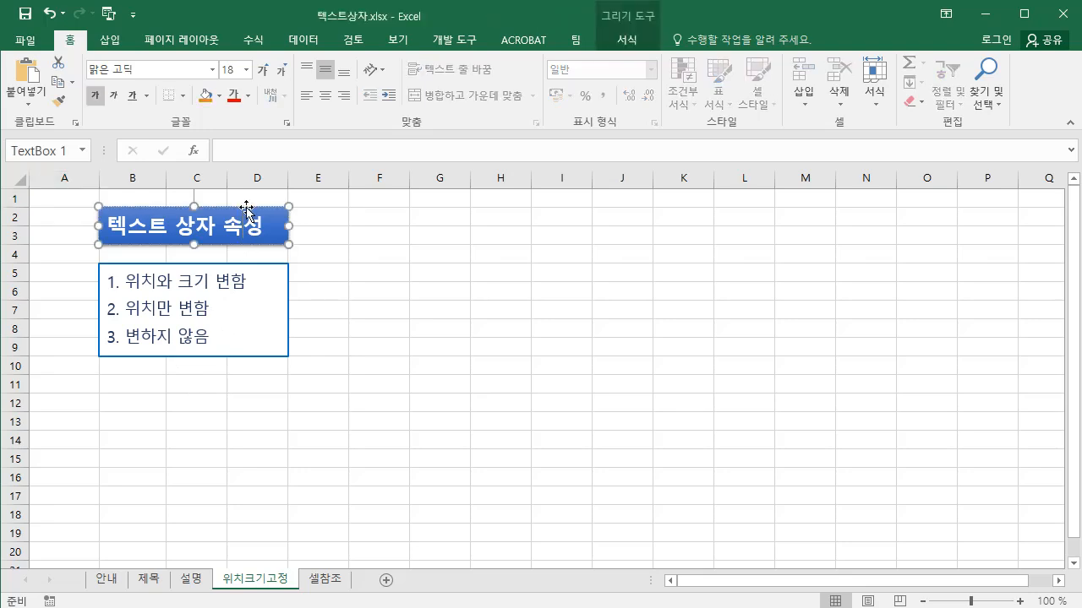
right_click(245, 207)
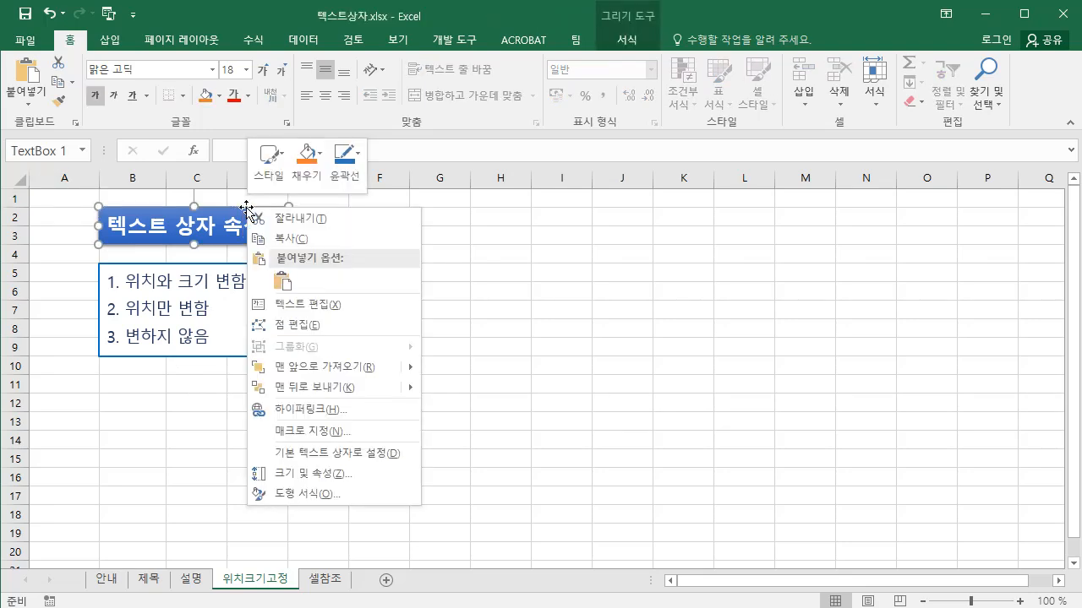
left_click(305, 475)
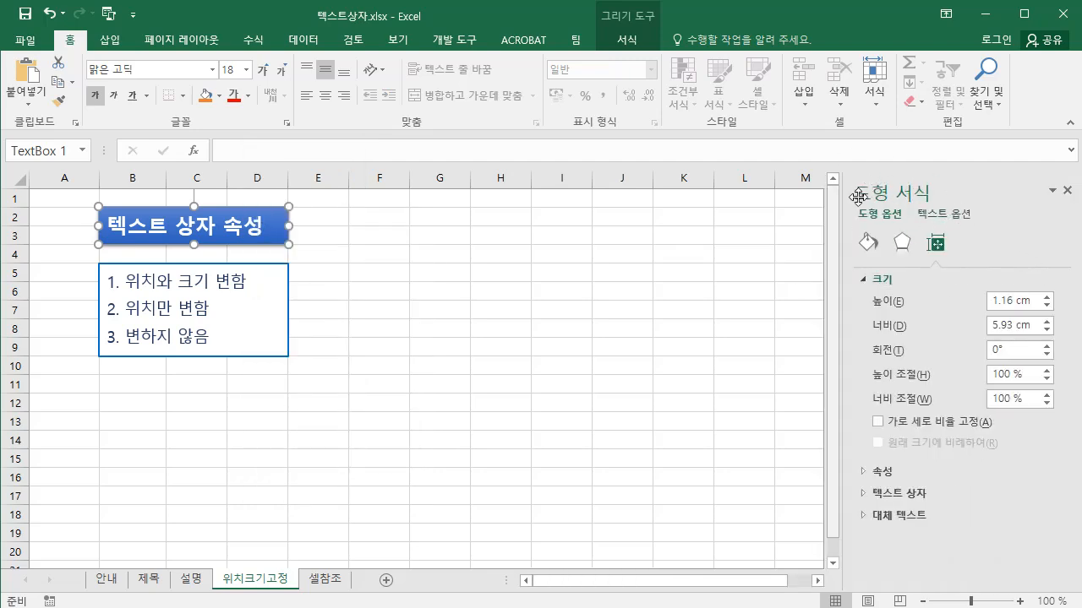
left_click(865, 473)
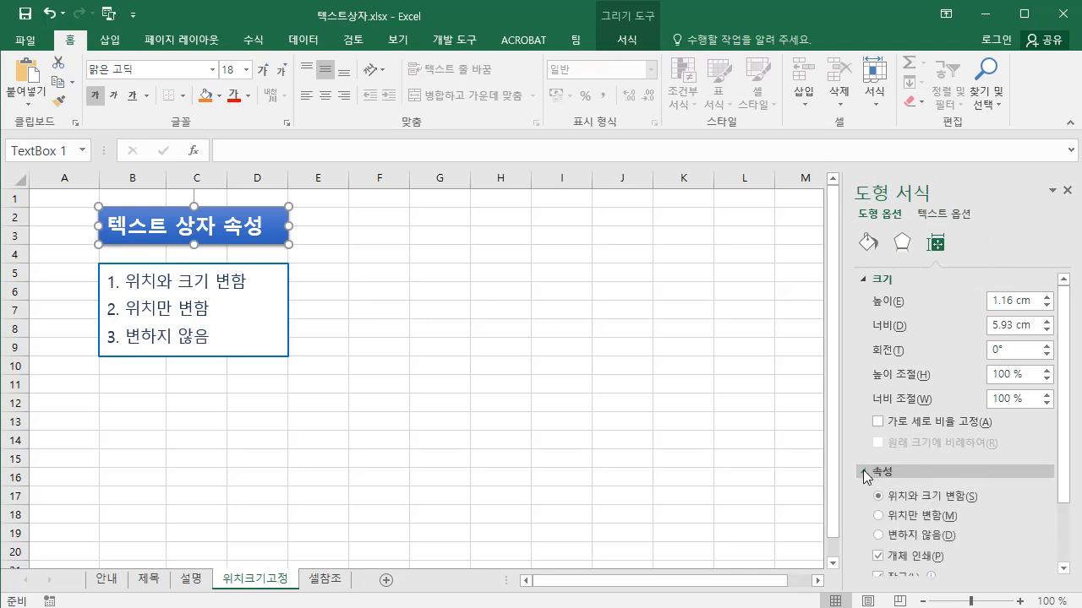
left_click(878, 516)
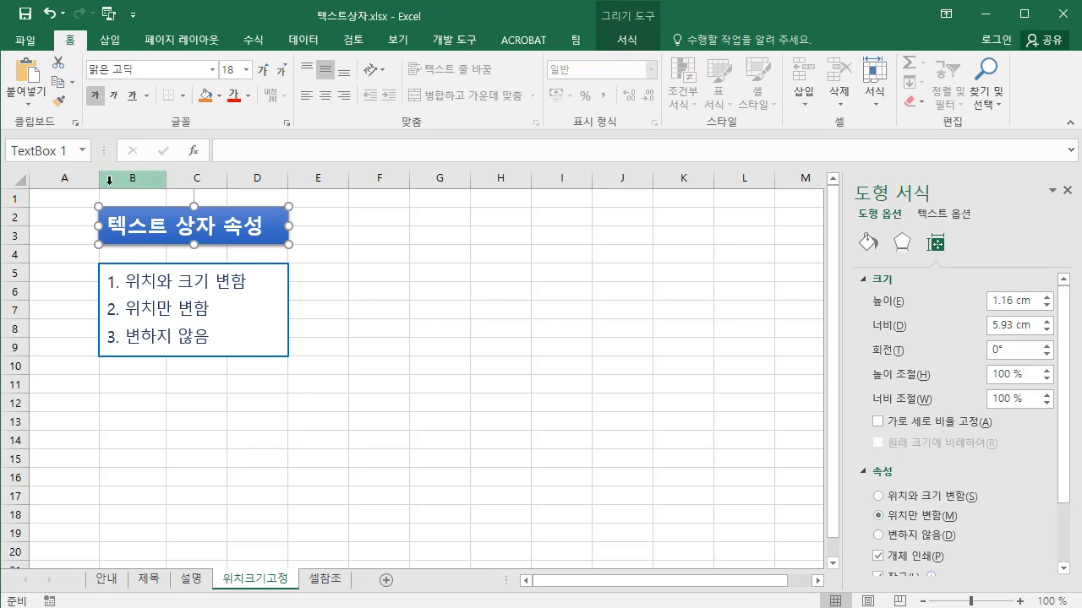
Widen and narrow columns A and B again to test the title box's 위치만 변함 setting
left_click_drag(98, 180, 138, 181)
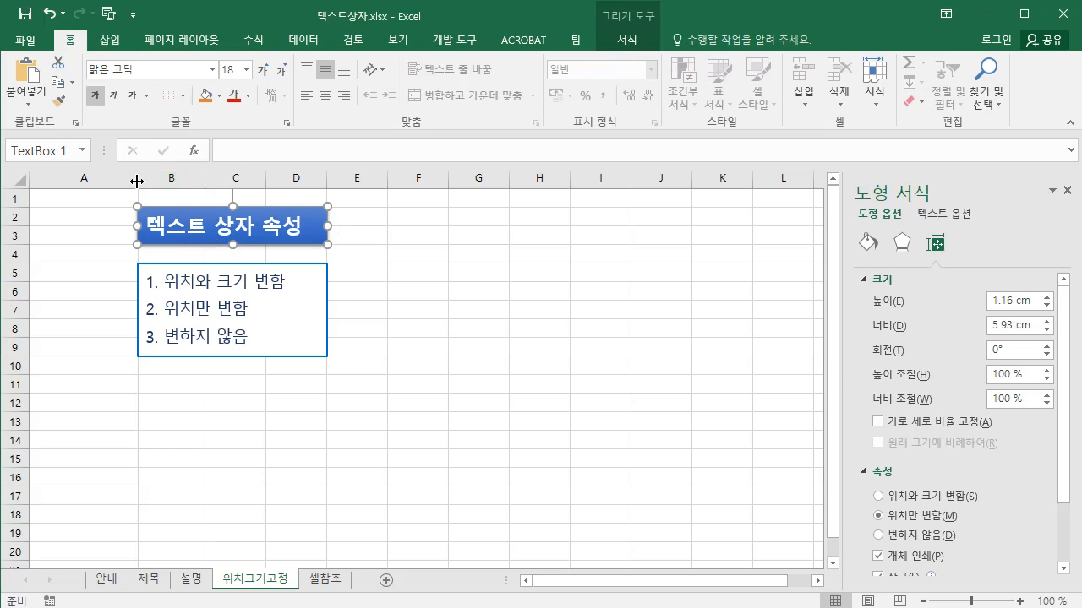
left_click_drag(136, 180, 101, 182)
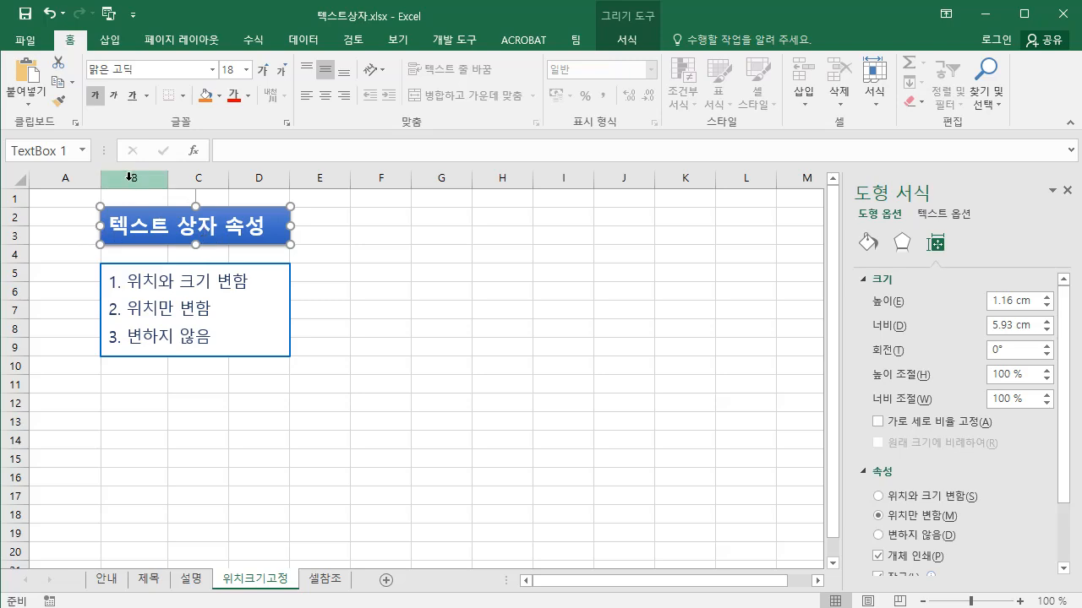
left_click_drag(167, 180, 205, 180)
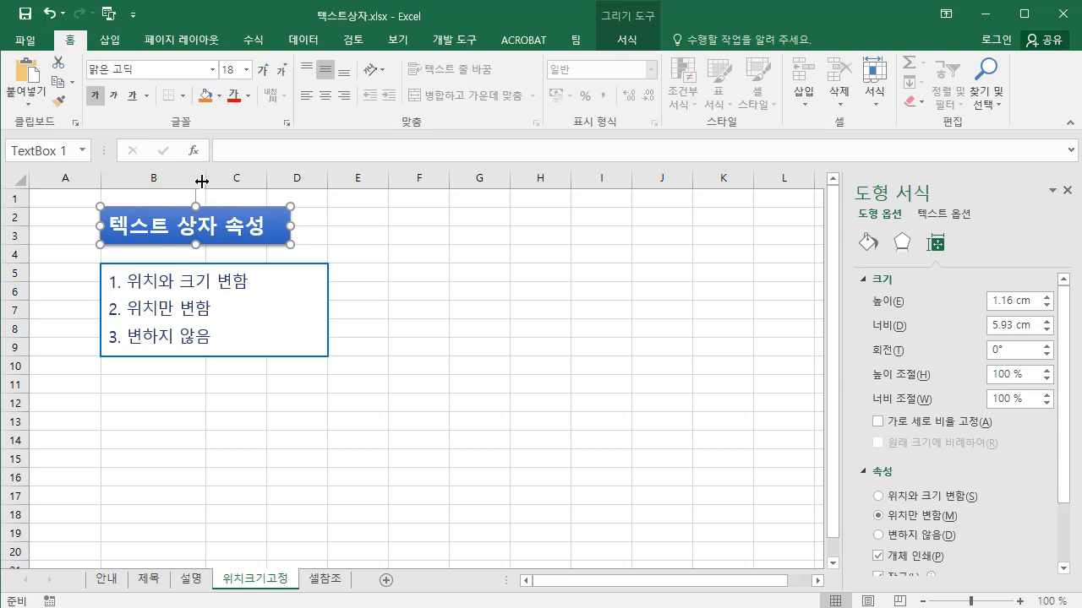
left_click_drag(207, 179, 175, 179)
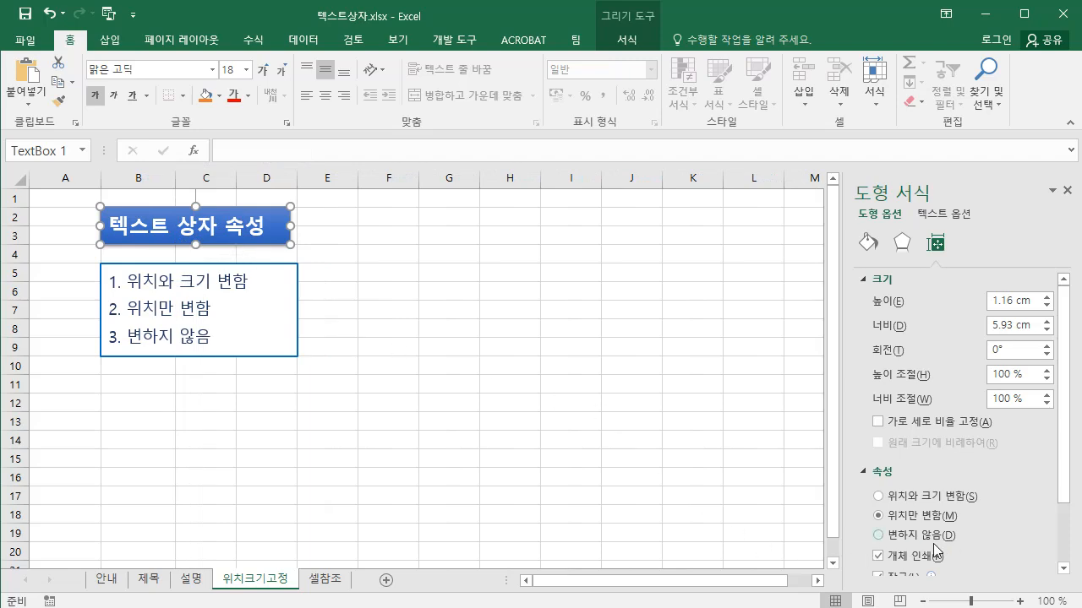
Set the title box's positioning property to 변하지 않음 and resize columns A and B to test it
left_click(879, 536)
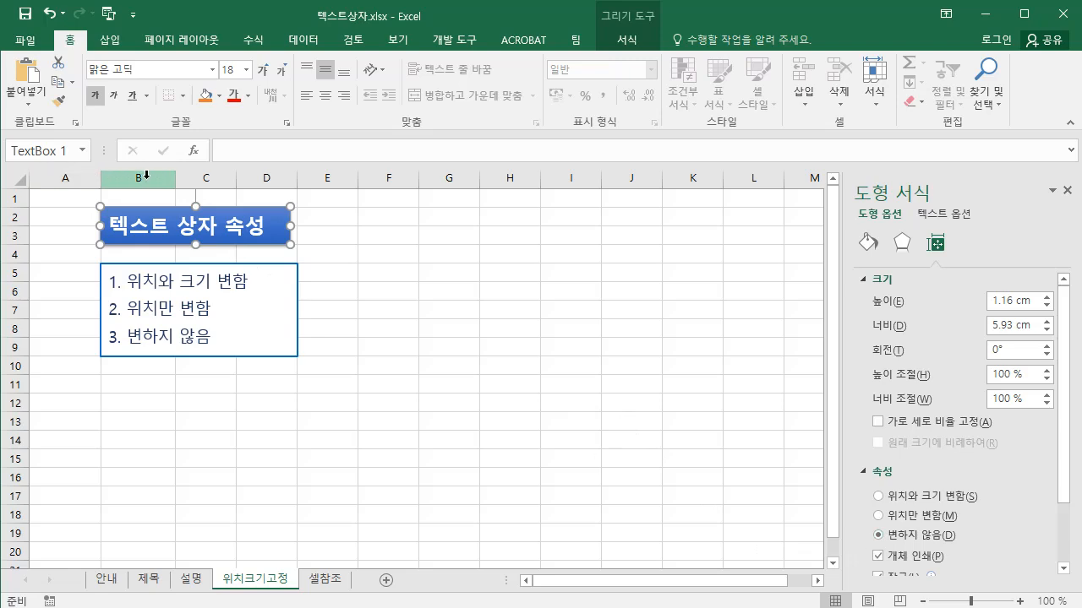
left_click_drag(100, 179, 157, 180)
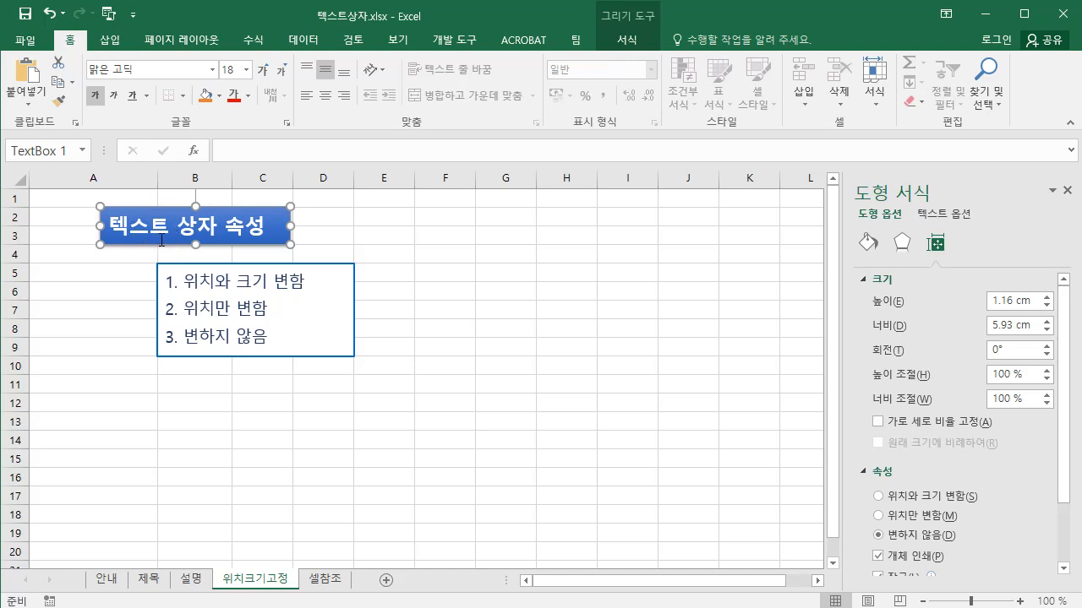
left_click_drag(157, 177, 129, 177)
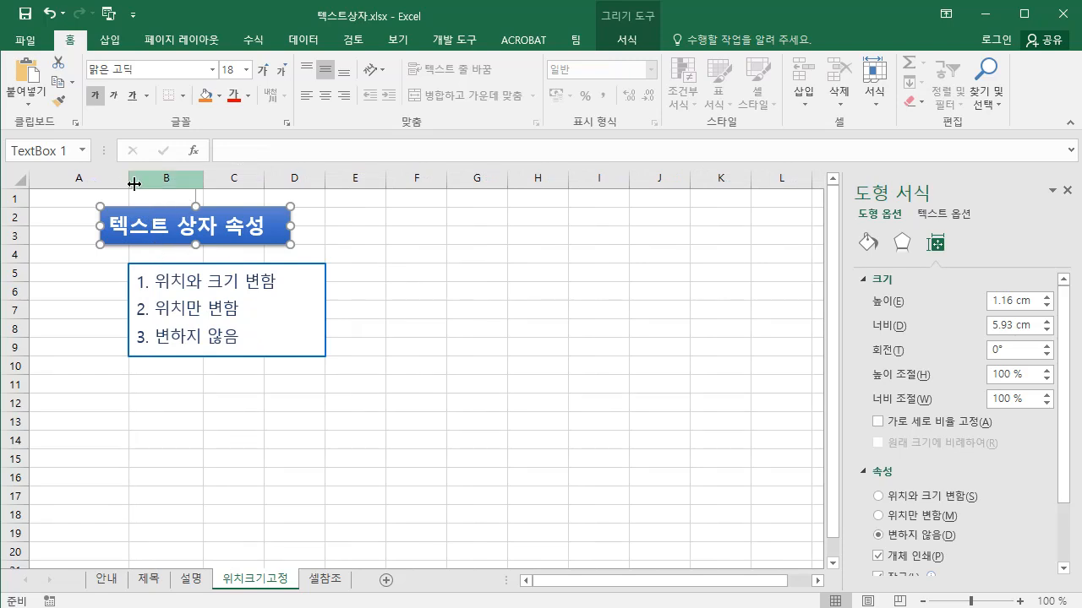
left_click_drag(203, 180, 259, 181)
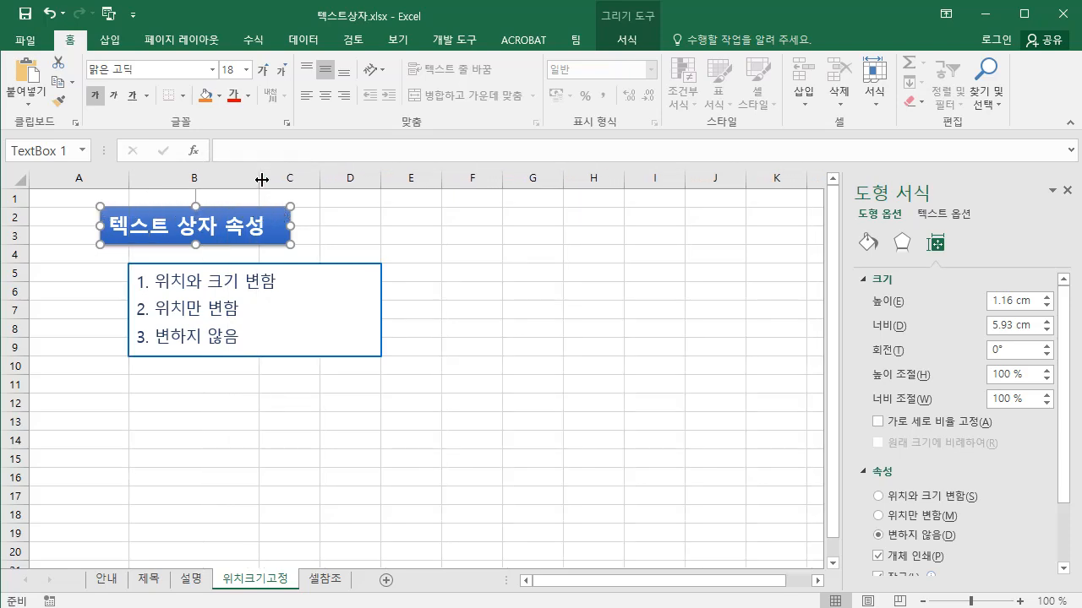
left_click_drag(260, 179, 226, 179)
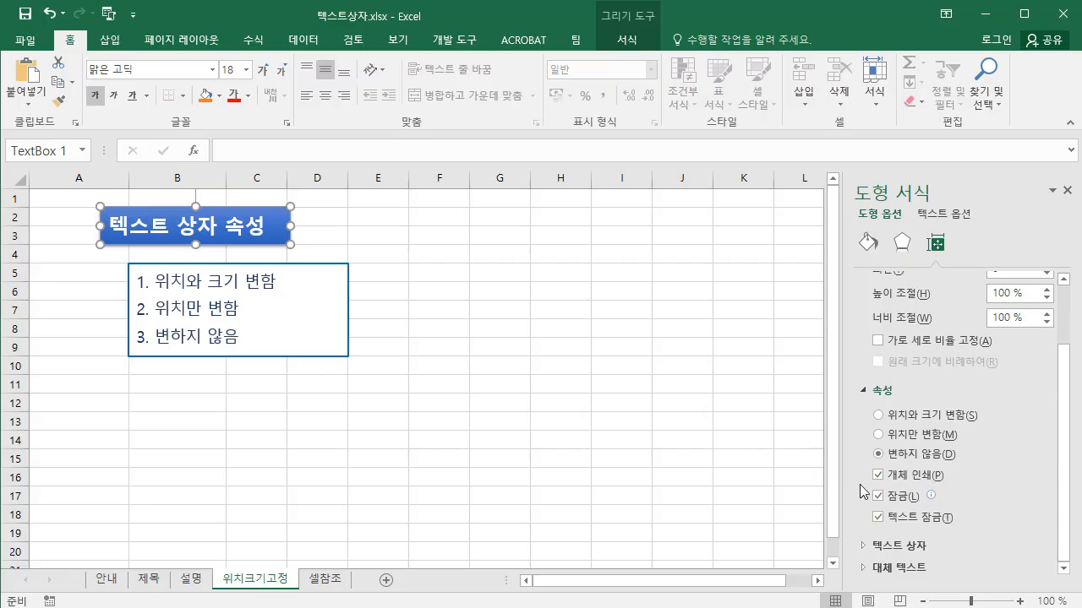
Preview the 위치크기고정 sheet's printout to examine how its text boxes print, and return to the sheet
left_click(25, 40)
left_click(28, 302)
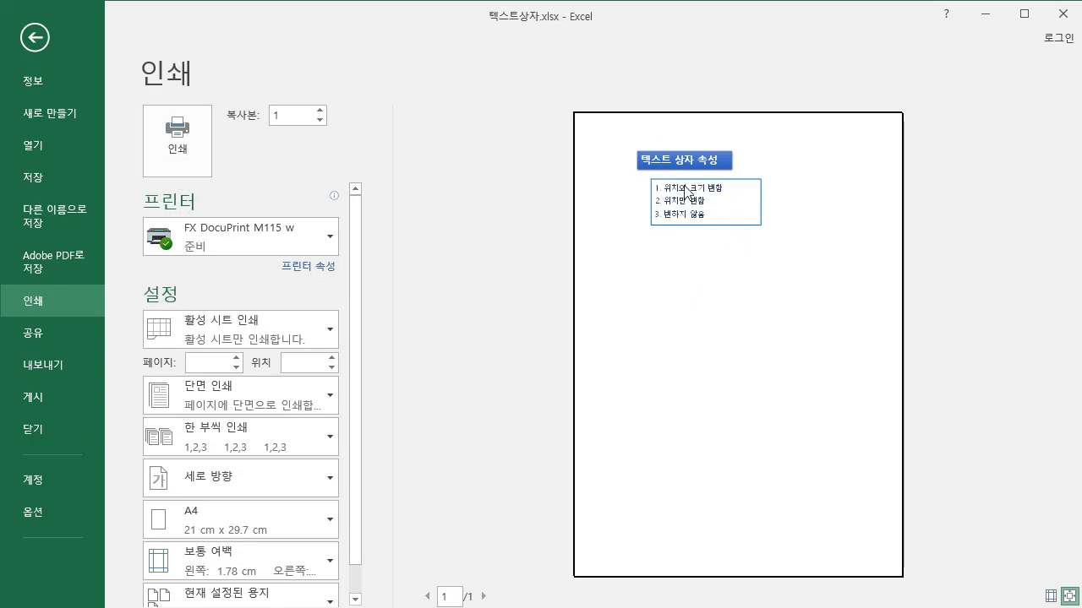
left_click(37, 37)
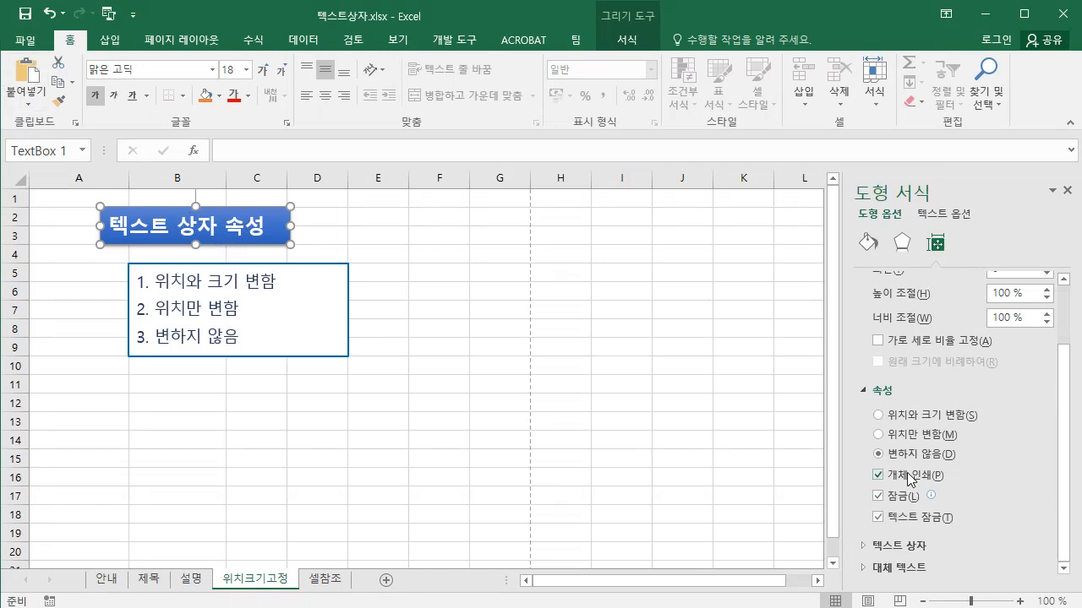
Turn off 개체 인쇄 for the title box and check the sheet's print preview
left_click(878, 475)
left_click(32, 42)
left_click(36, 300)
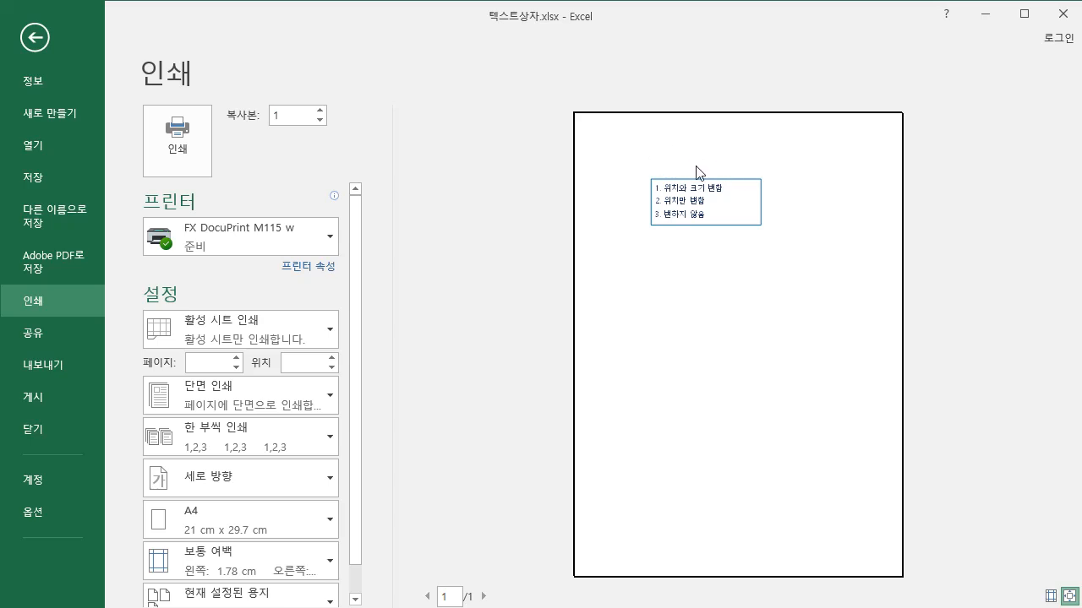
left_click(36, 38)
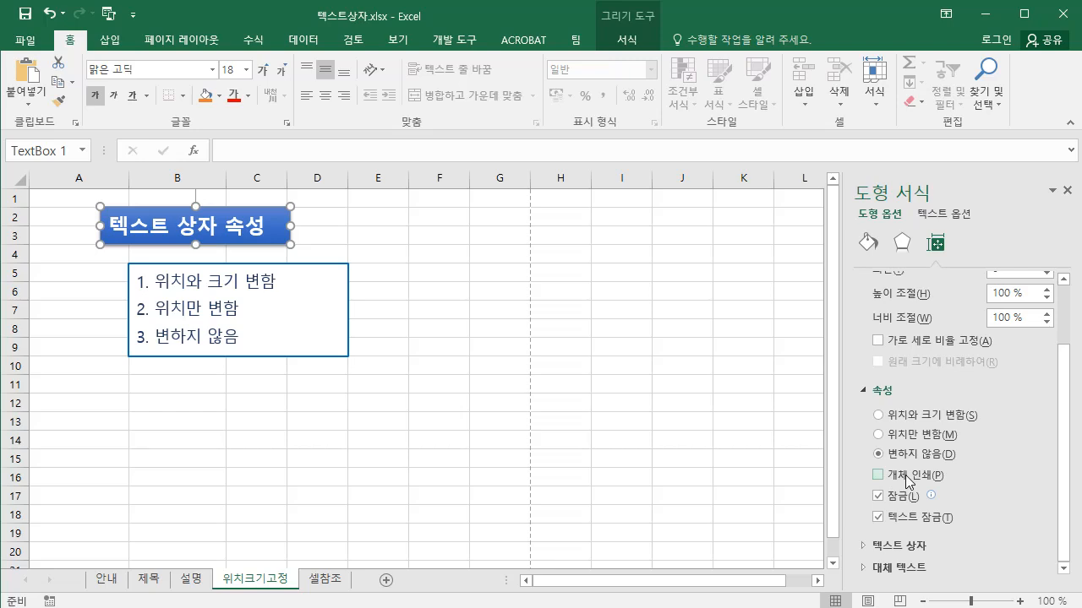
Delete the 텍스트 상자 속성 title box, undo the deletion, and try deleting text inside the box
left_click(57, 201)
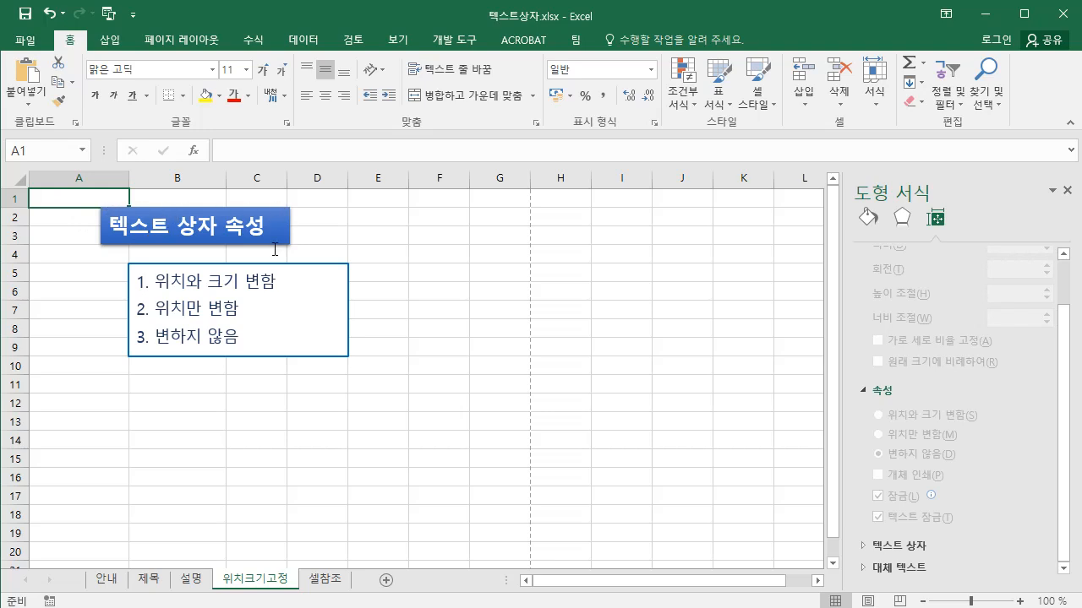
left_click(202, 208)
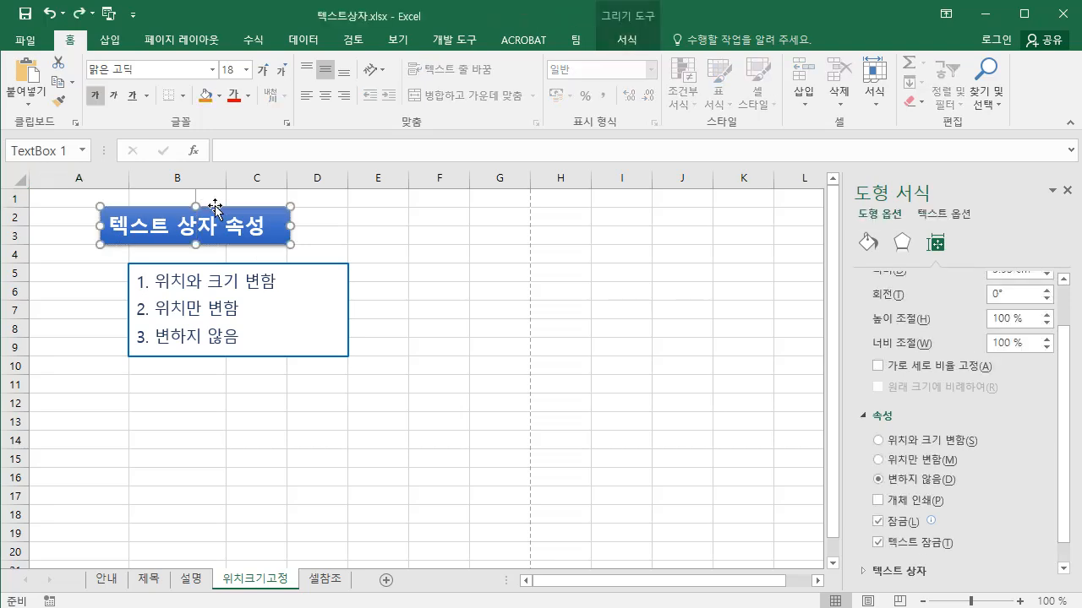
key("Delete")
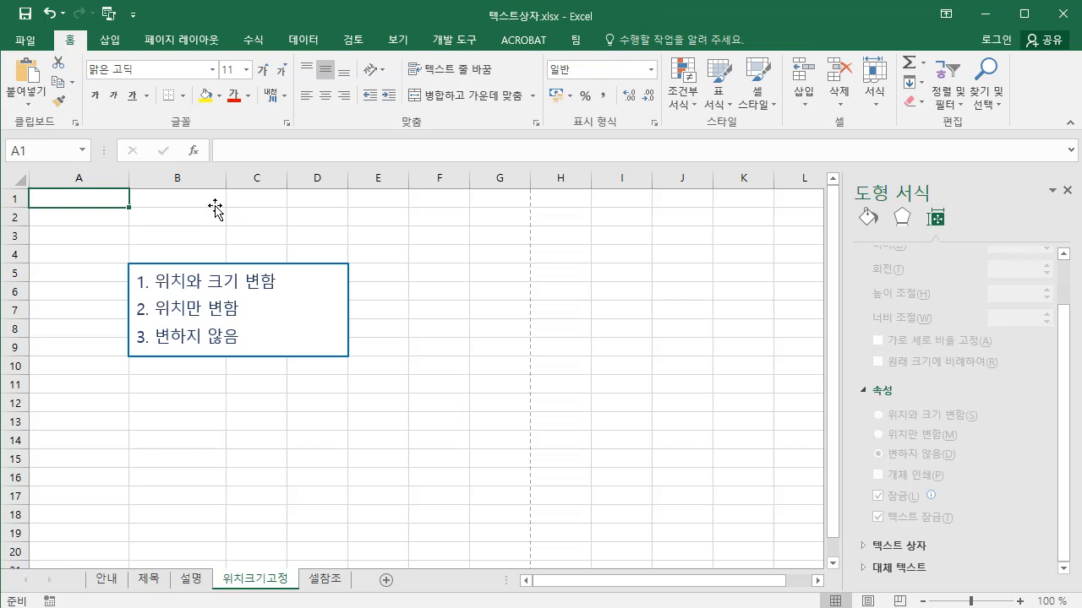
left_click(50, 14)
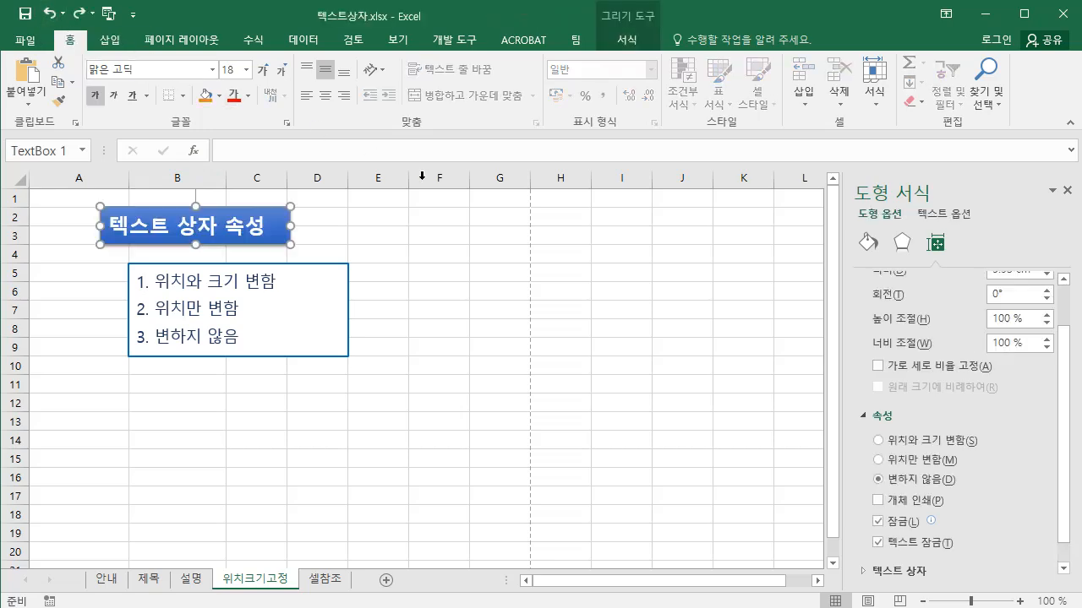
left_click(125, 224)
key("Delete")
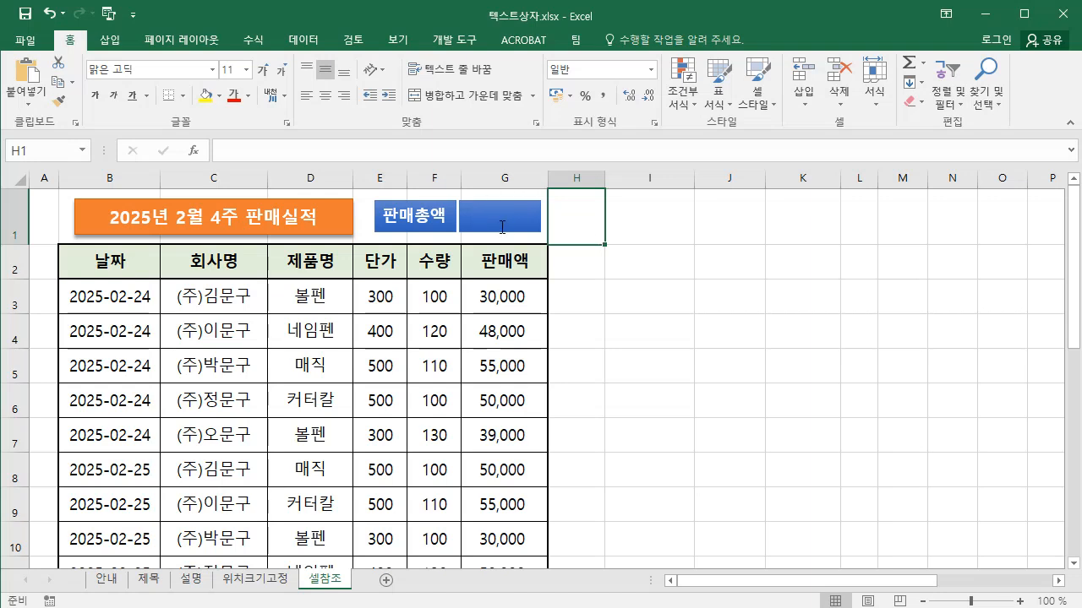
On the 셀참조 sheet, examine the sales total below the 판매액 column
left_click_drag(1073, 245, 1054, 425)
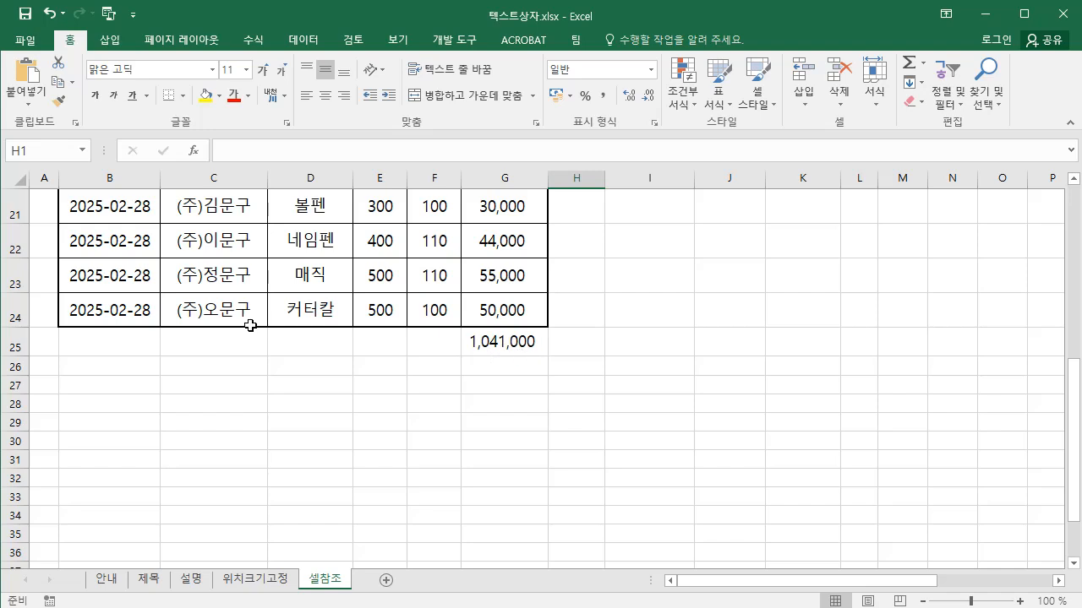
Link the empty text box beside 판매총액 to the sales total with the formula =G25
left_click_drag(1073, 438, 1073, 198)
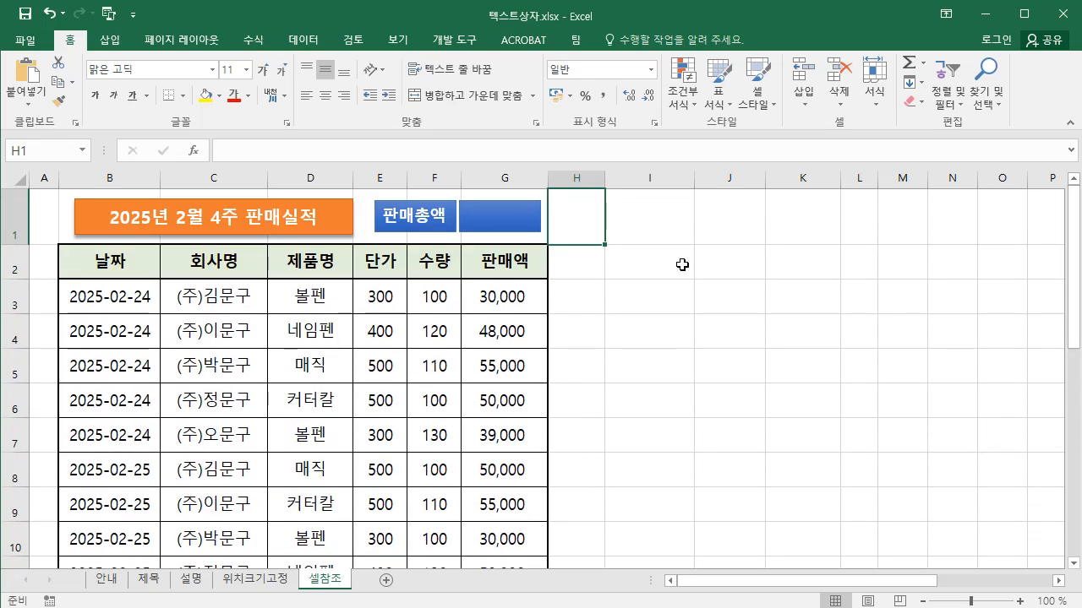
left_click(507, 230)
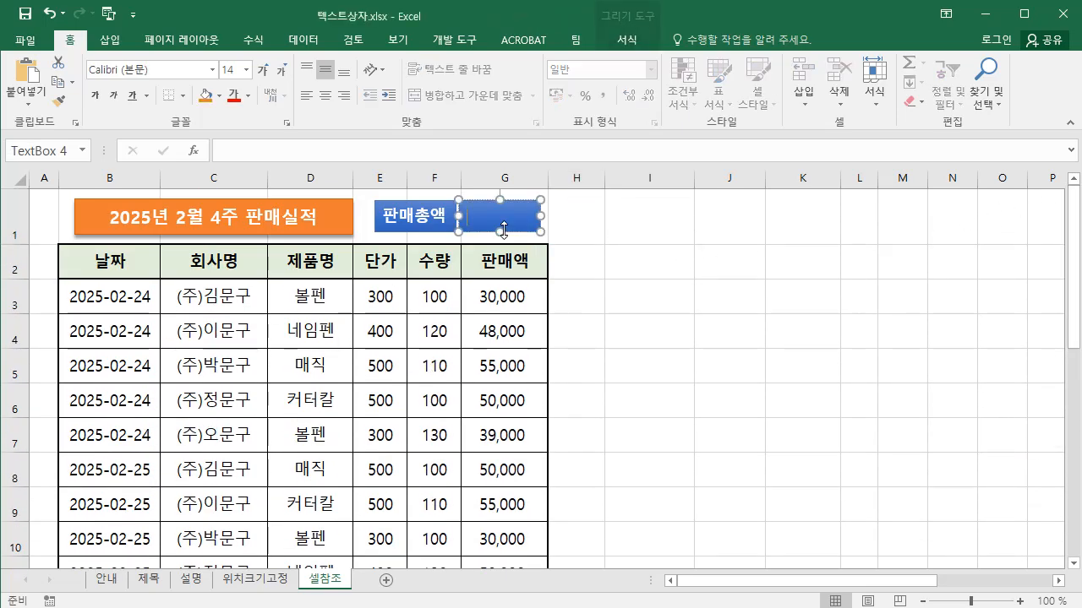
left_click(241, 150)
type("=g")
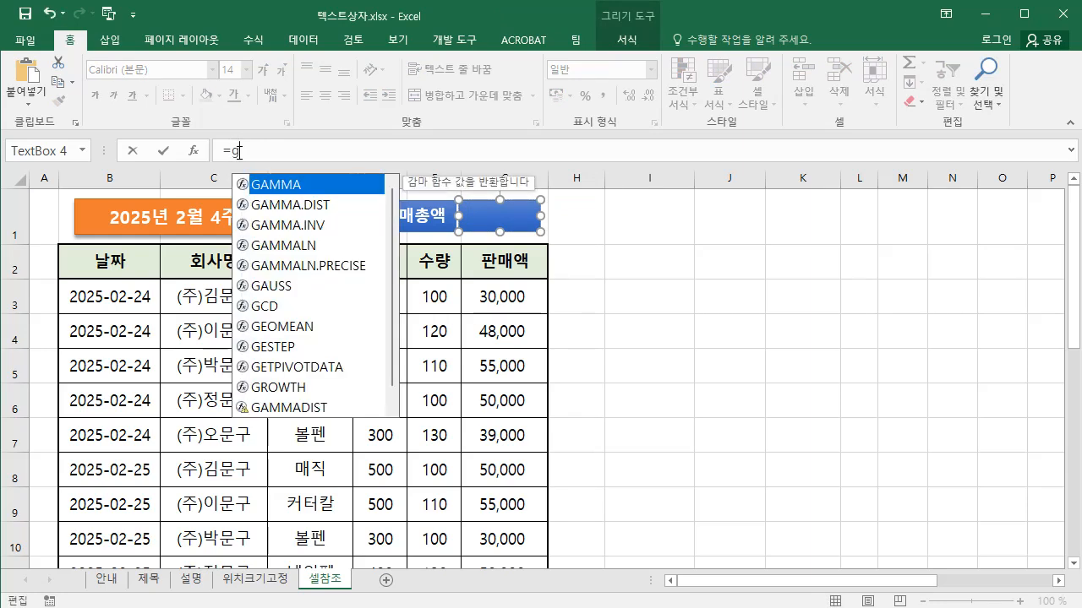
type("25")
key("Return")
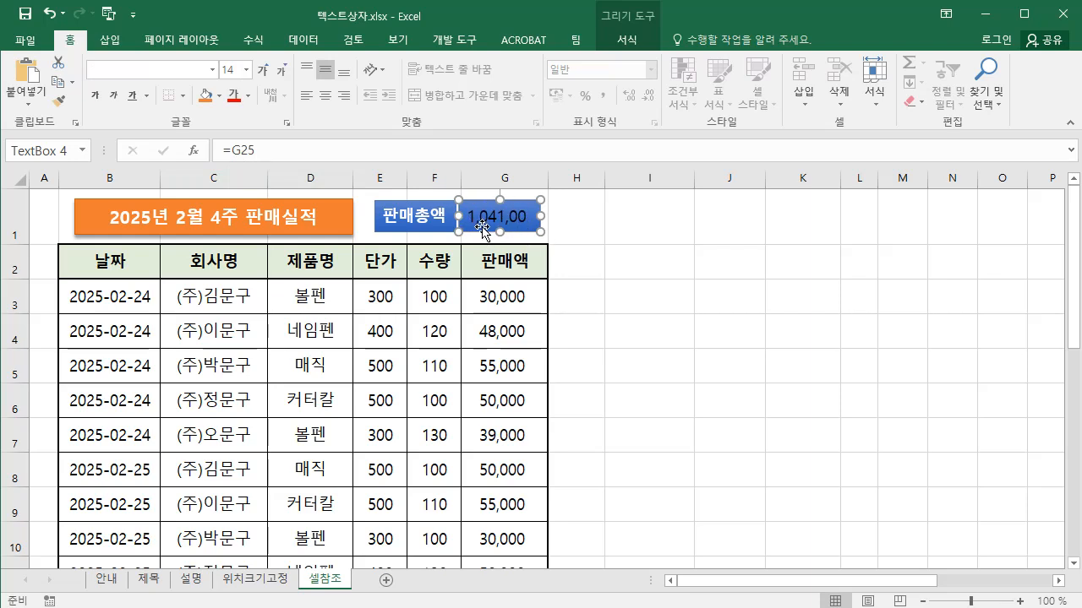
Set the 수량 value in cell F3 to 200 to test the linked total
left_click(434, 304)
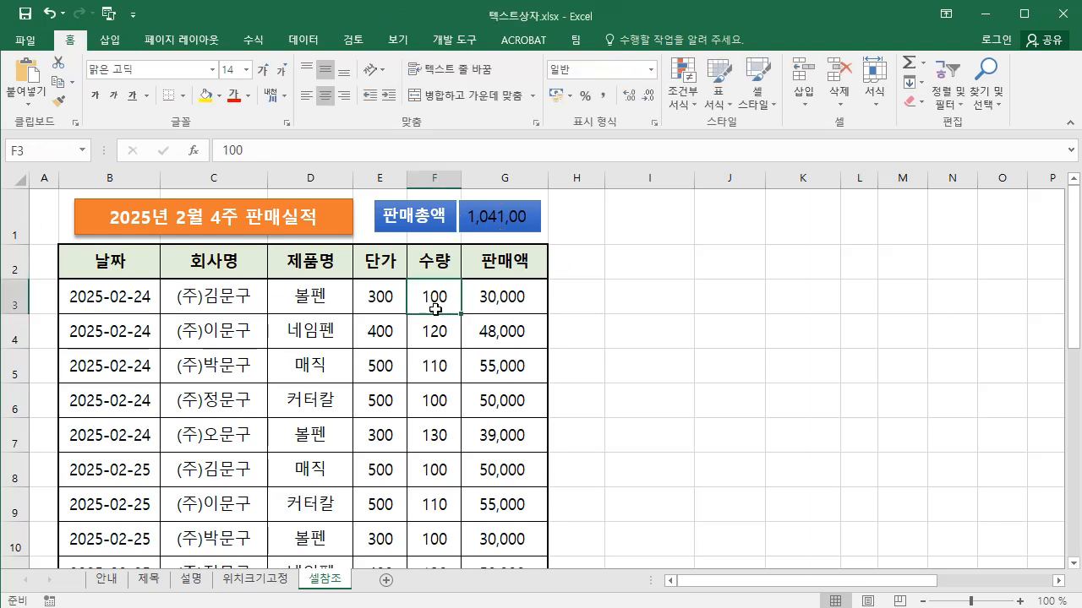
type("200")
key("Return")
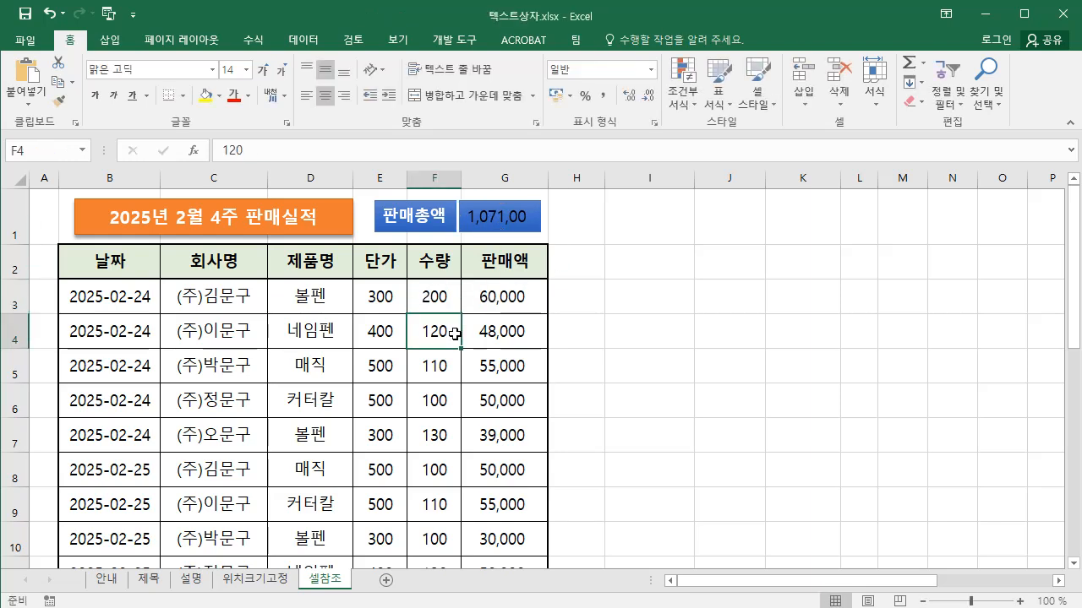